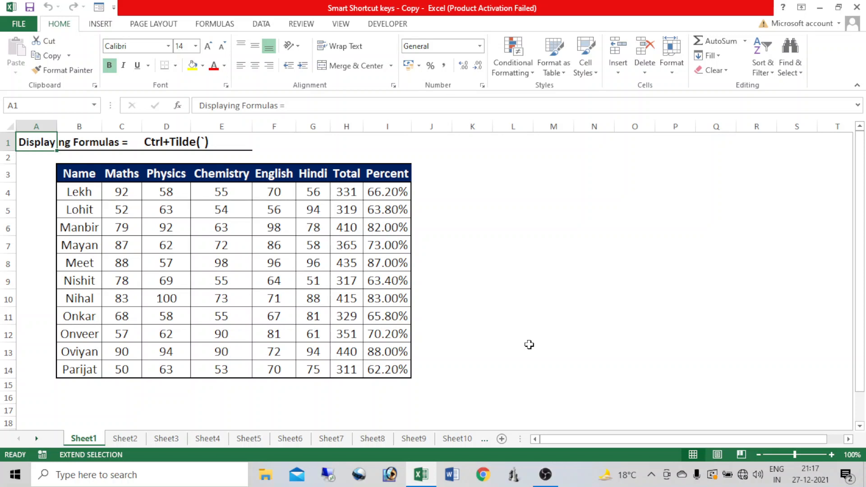
# Display the worksheet's formulas in place of their results and switch back to the calculated values
pyautogui.hotkey('ctrl', '`')
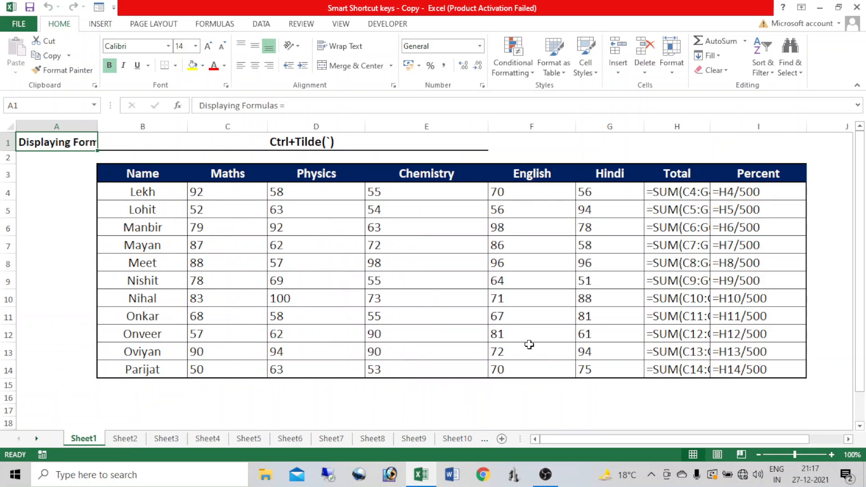
pyautogui.hotkey('ctrl', '`')
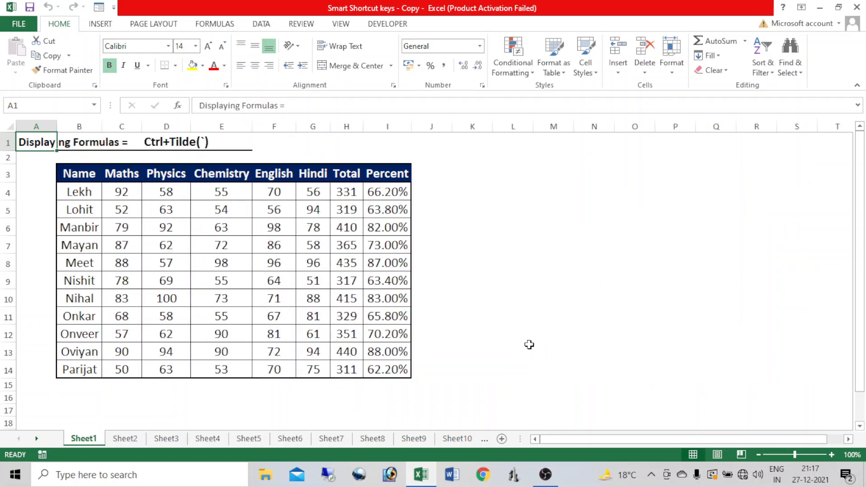
# On Sheet2, fill cell G11 with the fourth name from the drop-down list of existing column entries
pyautogui.click(125, 440)
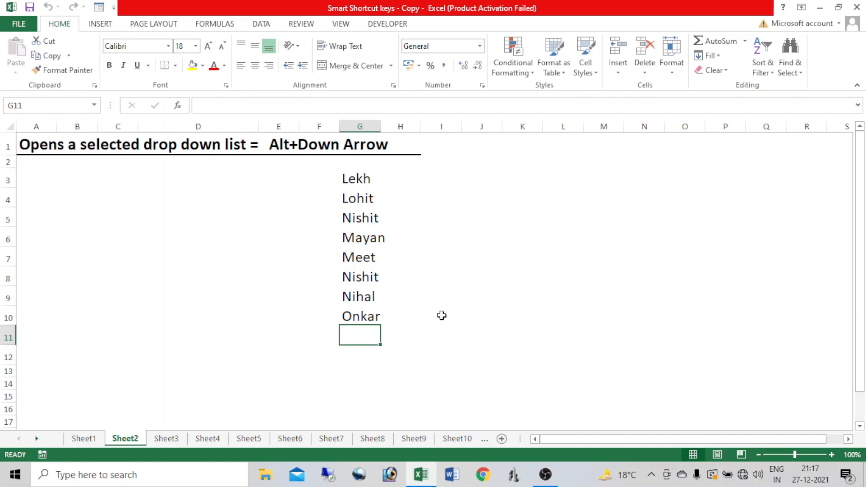
pyautogui.moveTo(359, 180); pyautogui.dragTo(358, 312)
pyautogui.click(360, 218)
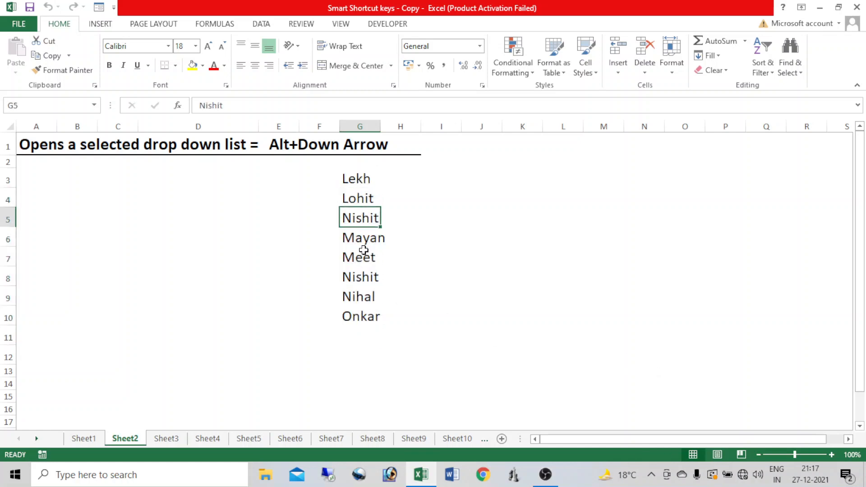
pyautogui.click(360, 257)
pyautogui.click(362, 276)
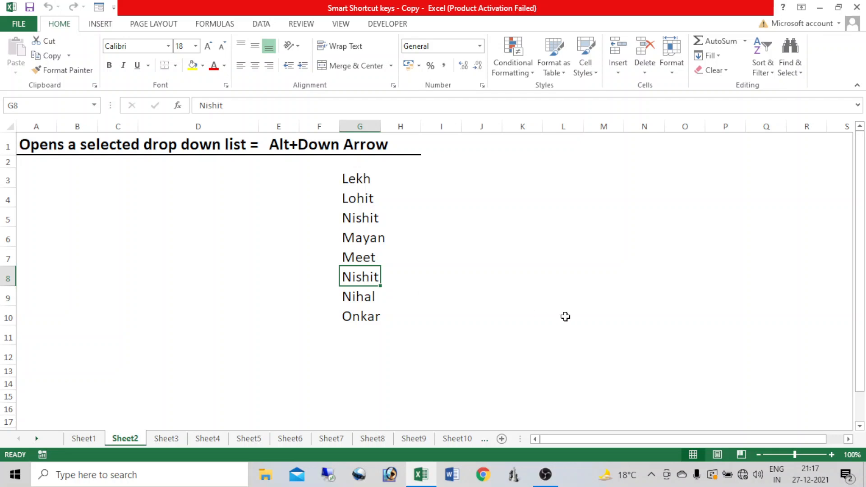
pyautogui.click(362, 333)
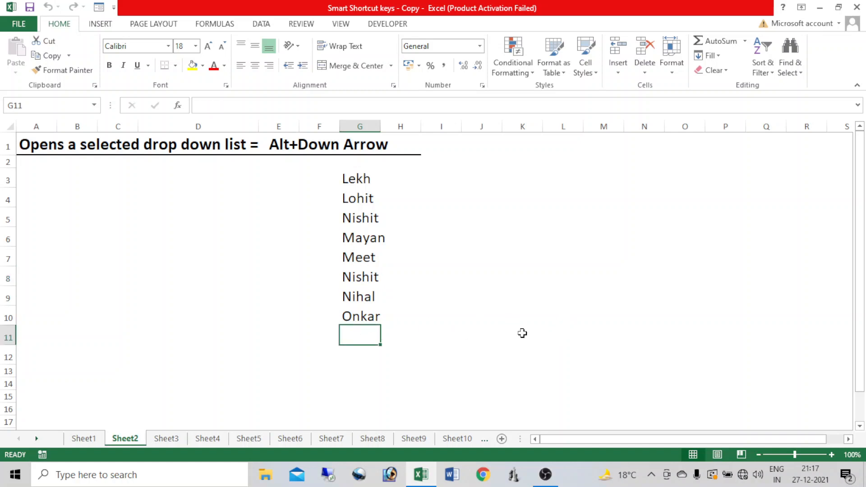
pyautogui.hotkey('alt', 'Down')
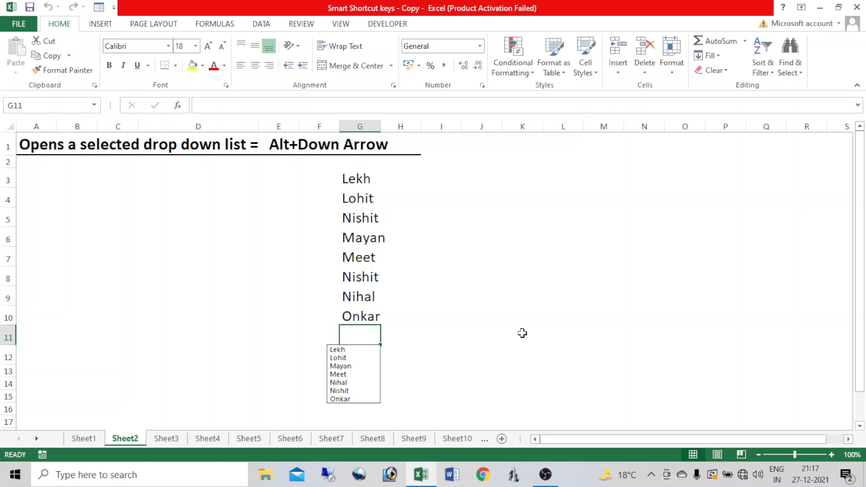
pyautogui.press('Down')
pyautogui.press('Down')
pyautogui.press('Down')
pyautogui.press('Down')
pyautogui.press('Down')
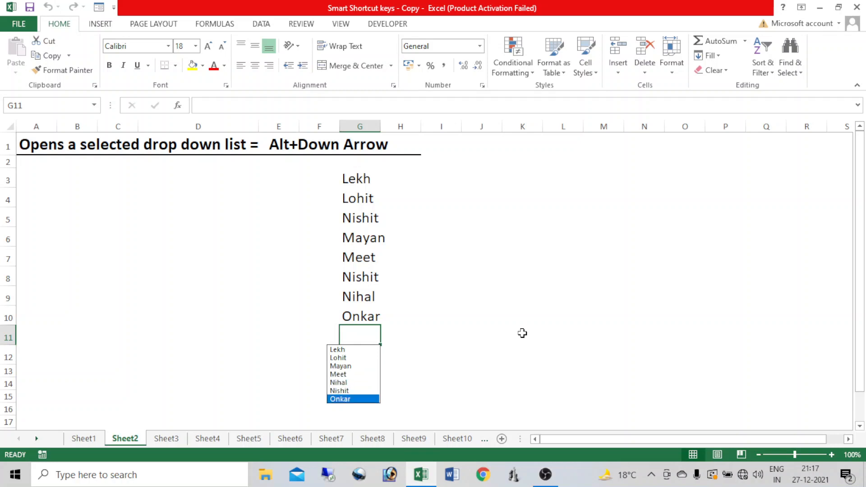
pyautogui.press('Up')
pyautogui.press('Up')
pyautogui.press('Up')
pyautogui.press('Return')
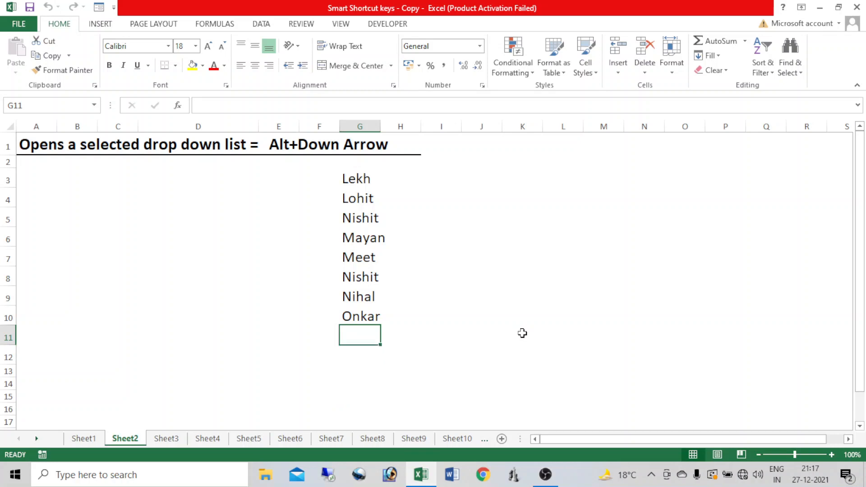
# Fill cell G12 with the last name from the drop-down list of existing column entries
pyautogui.press('Down')
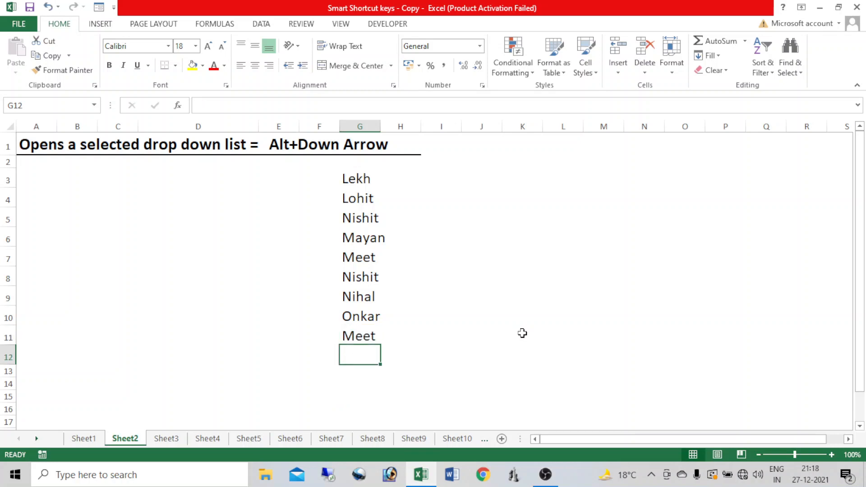
pyautogui.hotkey('alt', 'Down')
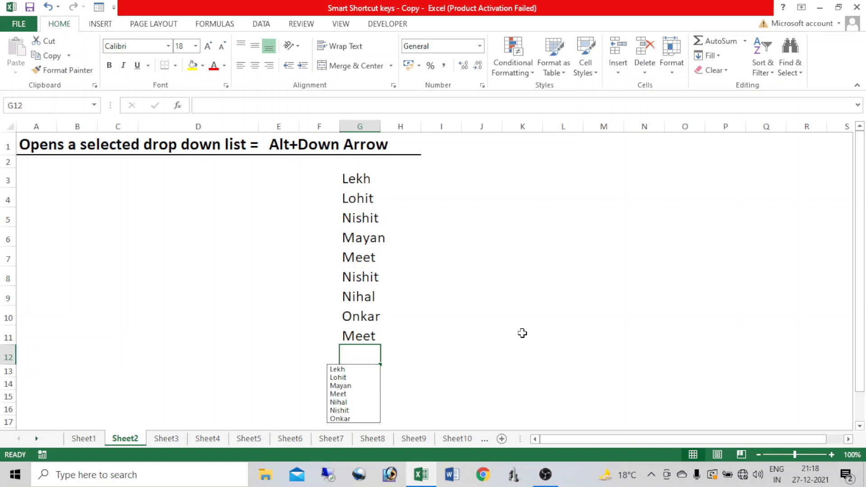
pyautogui.press('Down')
pyautogui.press('Down')
pyautogui.press('Down')
pyautogui.press('Down')
pyautogui.press('Down')
pyautogui.press('Down')
pyautogui.press('Down')
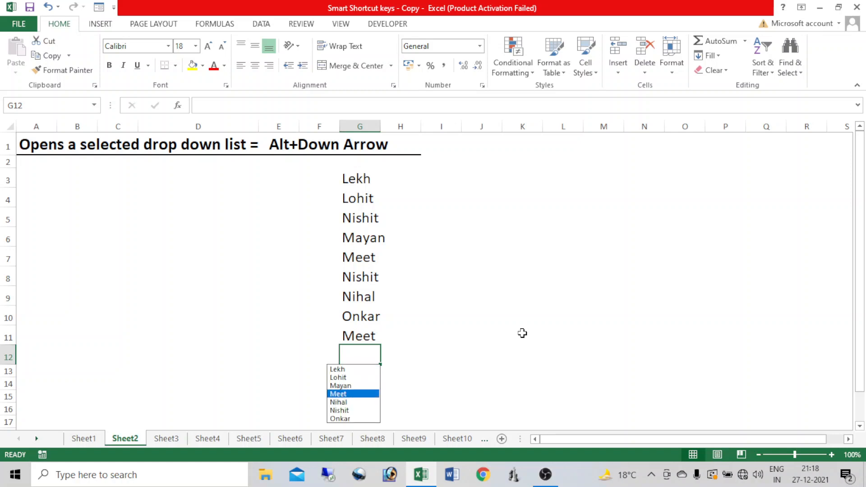
pyautogui.press('Return')
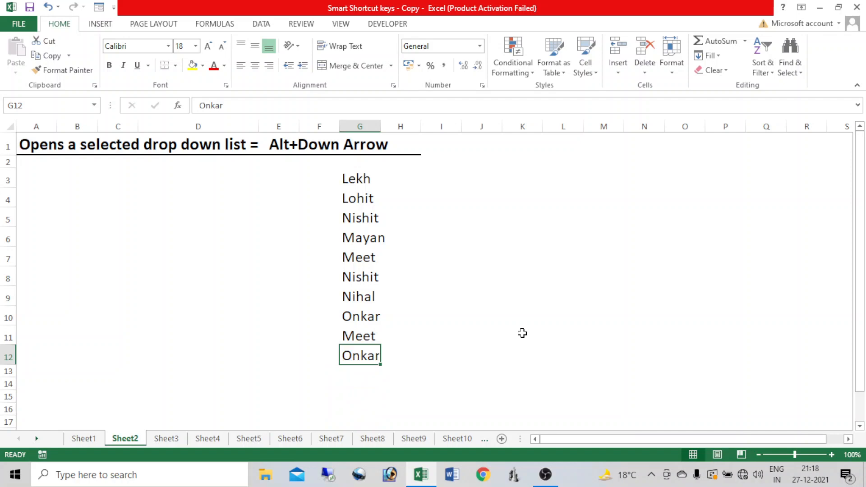
# On Sheet3, sum the first student's marks from G4 to L4 in the Total cell M4 with AutoSum
pyautogui.click(166, 439)
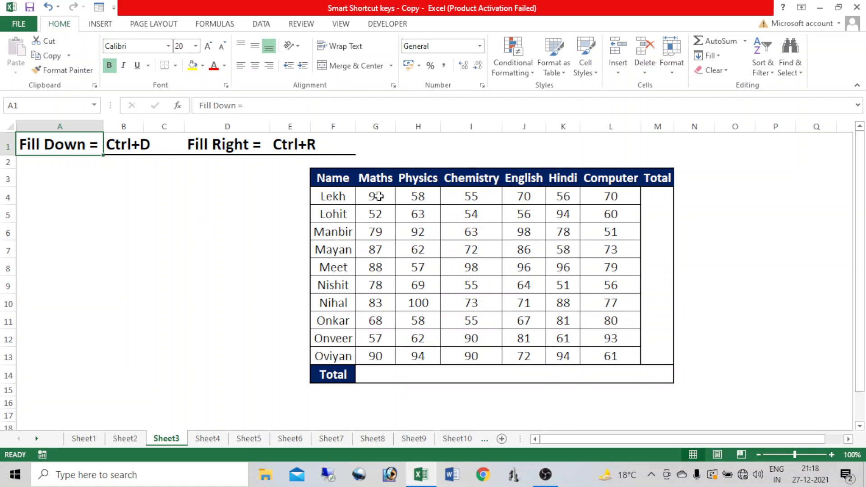
pyautogui.click(392, 197)
pyautogui.moveTo(392, 197); pyautogui.dragTo(566, 209)
pyautogui.click(653, 195)
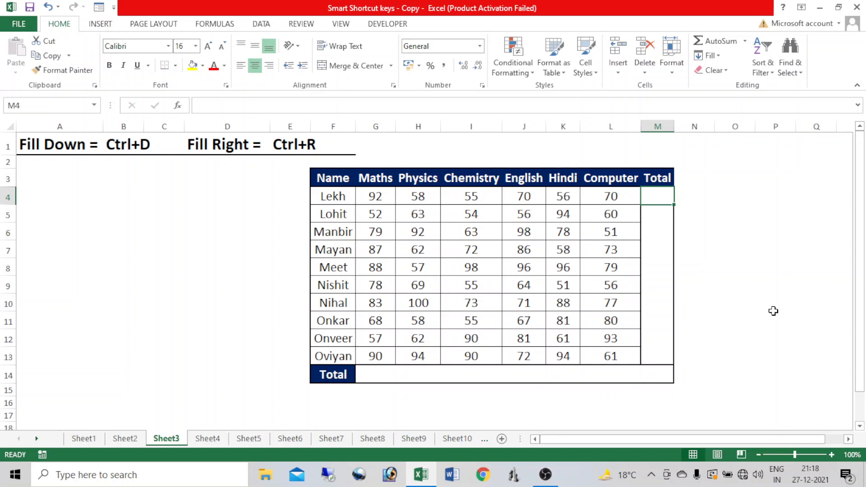
pyautogui.hotkey('alt', '=')
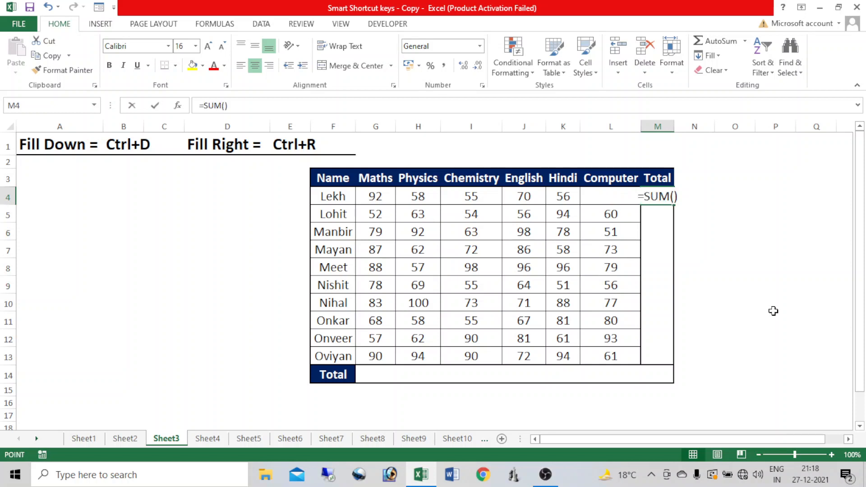
pyautogui.press('Return')
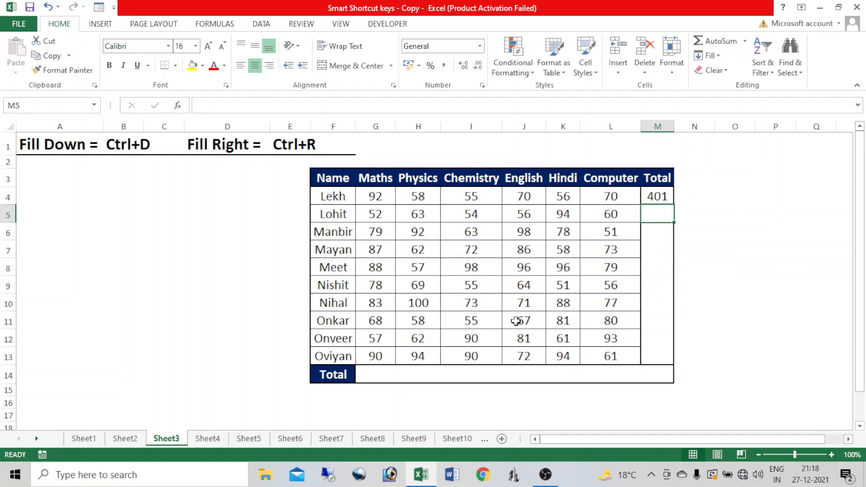
# Fill the Total formula in M4 down through M13 for all the other students
pyautogui.click(657, 195)
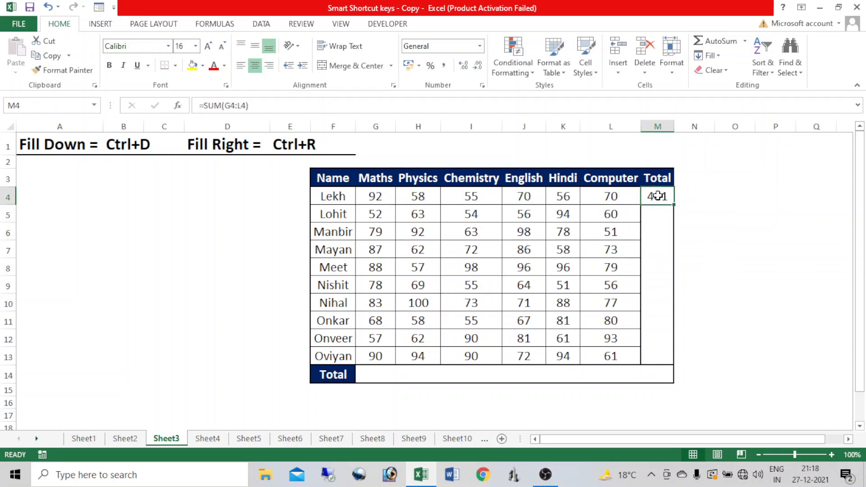
pyautogui.moveTo(657, 196); pyautogui.dragTo(659, 356)
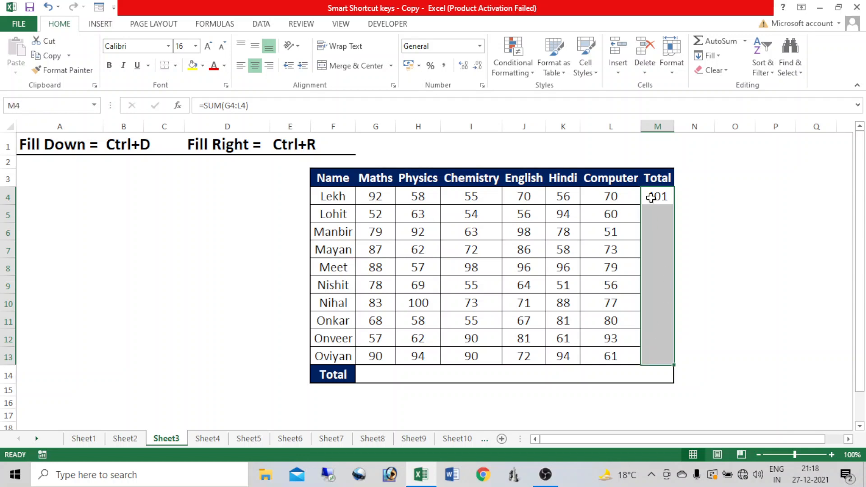
pyautogui.moveTo(651, 198); pyautogui.dragTo(653, 358)
pyautogui.hotkey('ctrl', 'd')
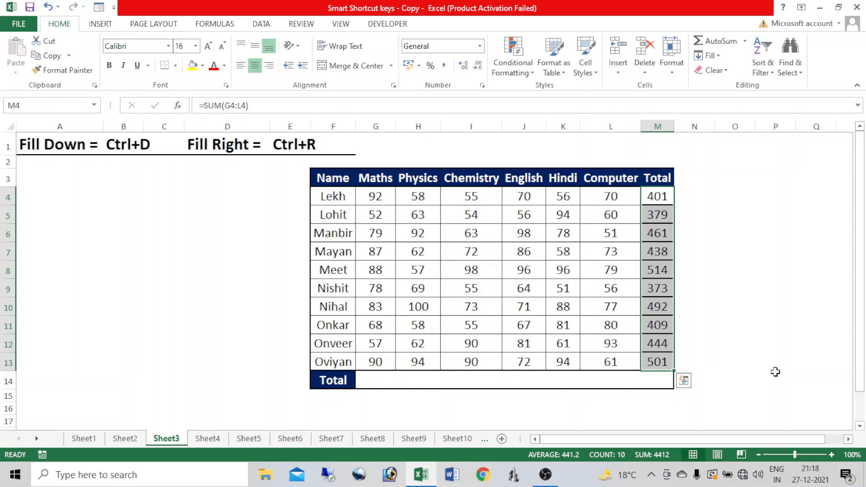
# Sum the Maths marks in G14 with AutoSum and fill that formula right through M14
pyautogui.click(377, 380)
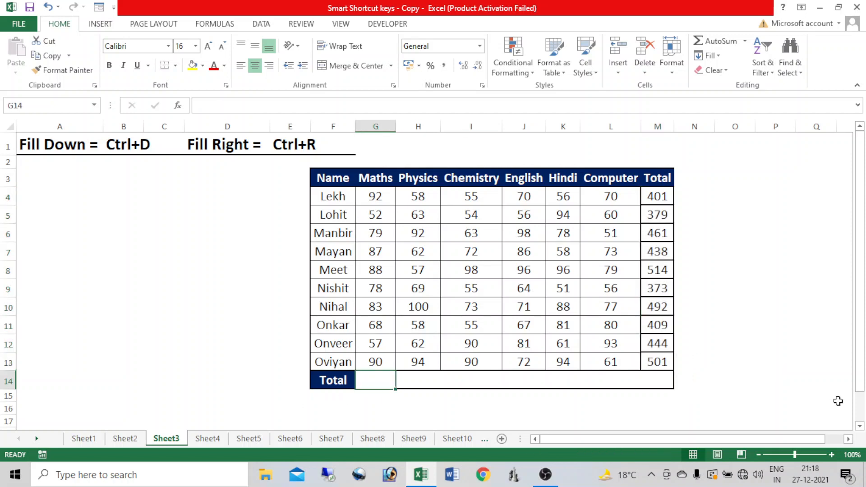
pyautogui.hotkey('alt', '=')
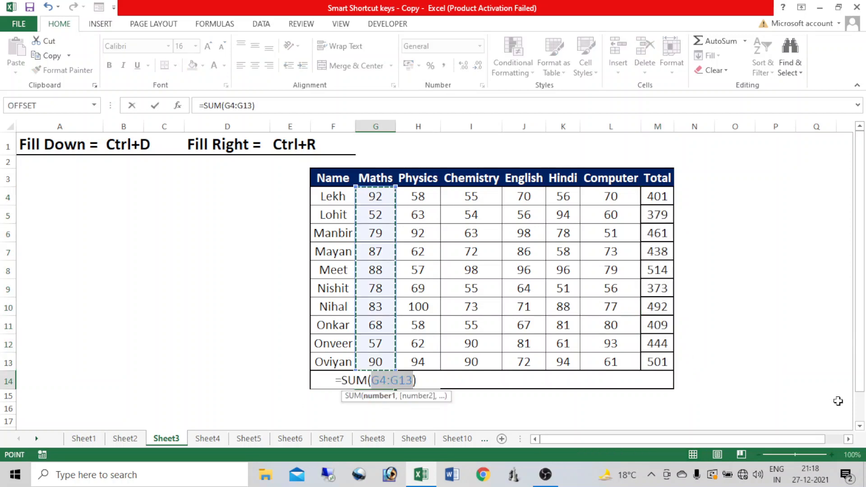
pyautogui.press('Return')
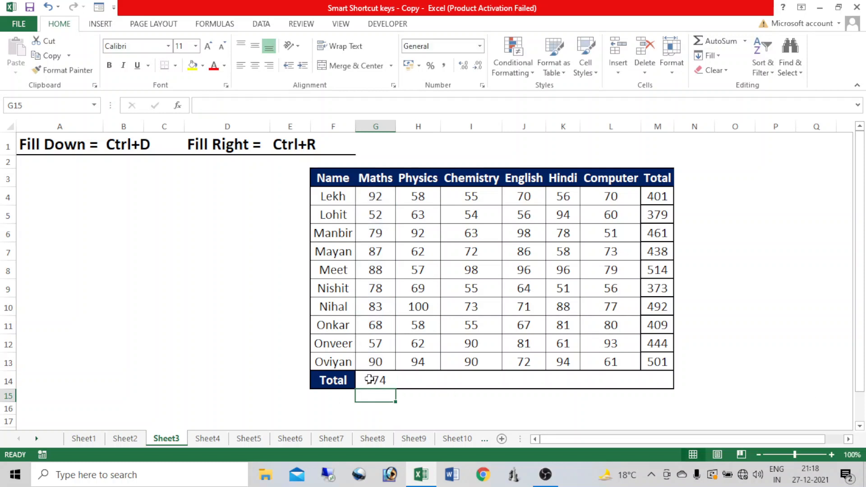
pyautogui.moveTo(377, 381); pyautogui.dragTo(656, 384)
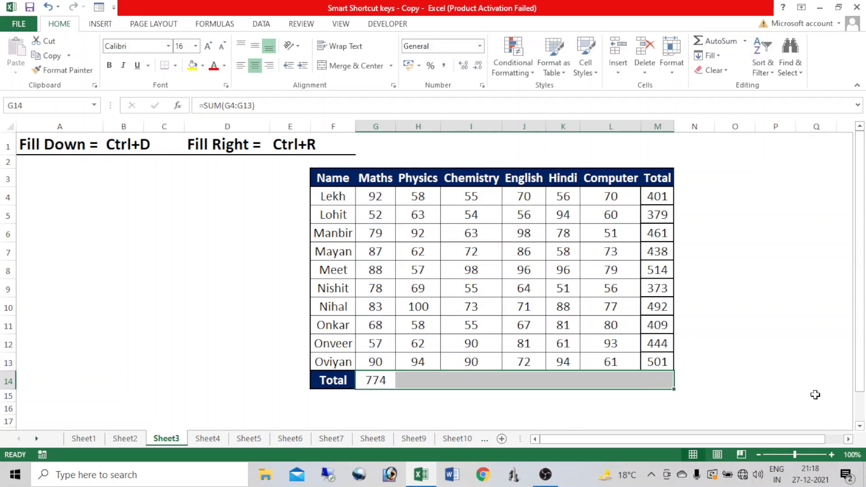
pyautogui.hotkey('ctrl', 'r')
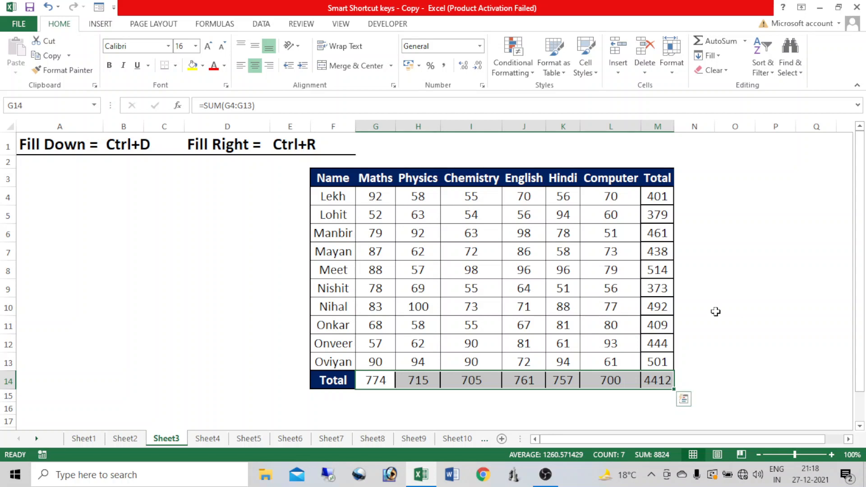
# On Sheet4, select all cells that contain comments at once
pyautogui.click(207, 438)
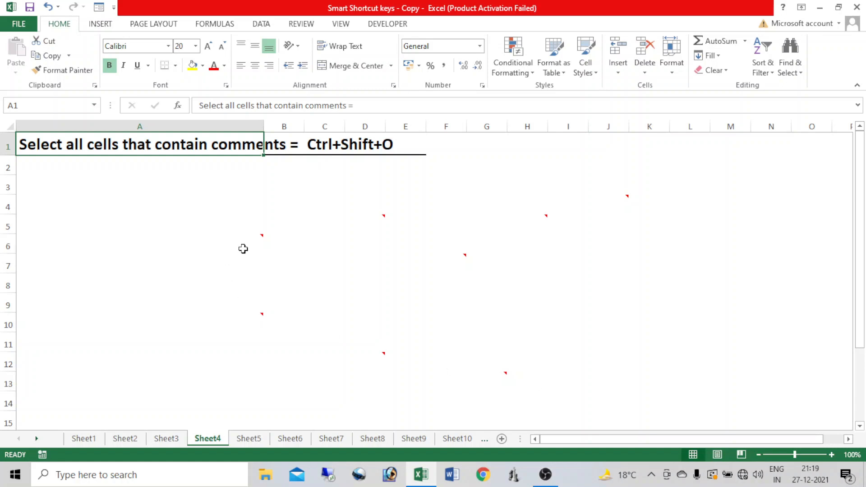
pyautogui.click(280, 239)
pyautogui.click(368, 210)
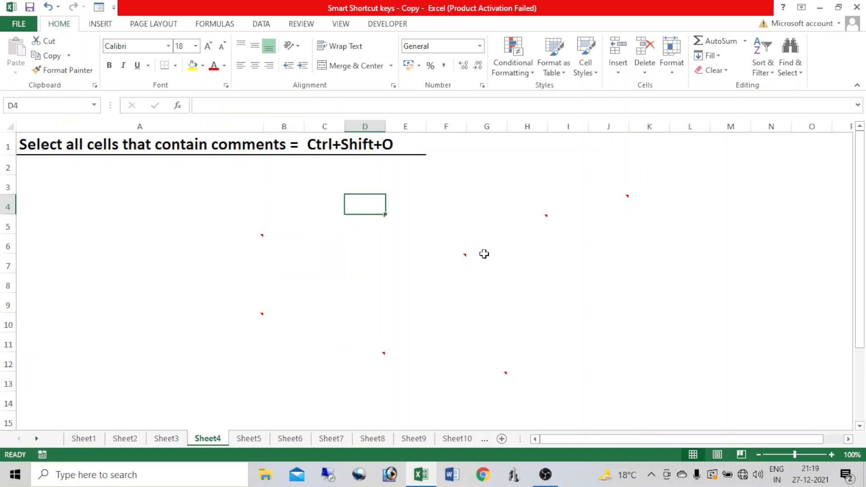
pyautogui.click(461, 256)
pyautogui.click(543, 211)
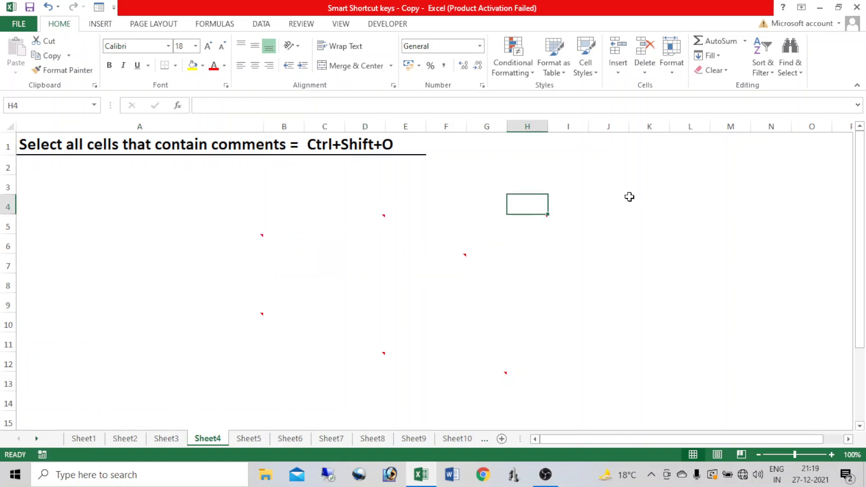
pyautogui.click(629, 198)
pyautogui.click(387, 357)
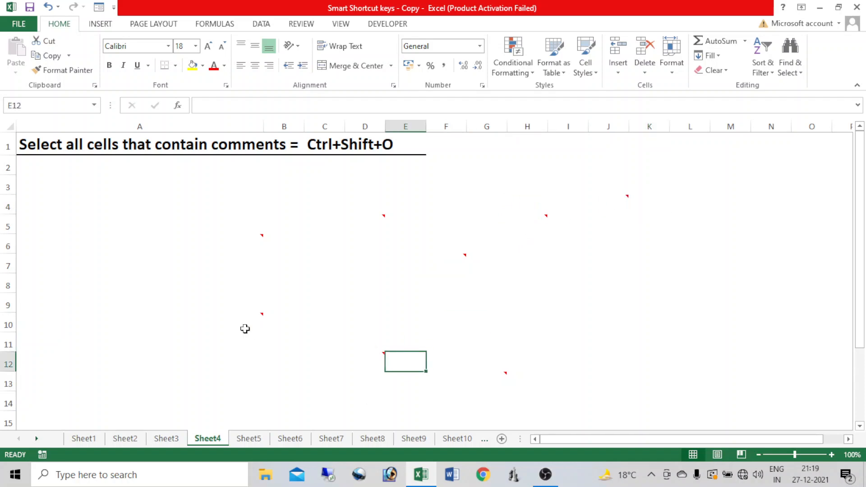
pyautogui.click(256, 320)
pyautogui.click(167, 280)
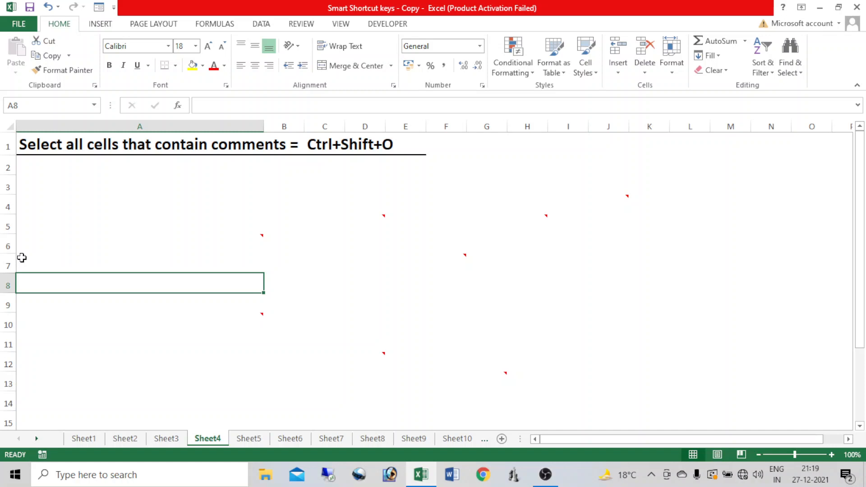
pyautogui.hotkey('ctrl', 'shift', 'o')
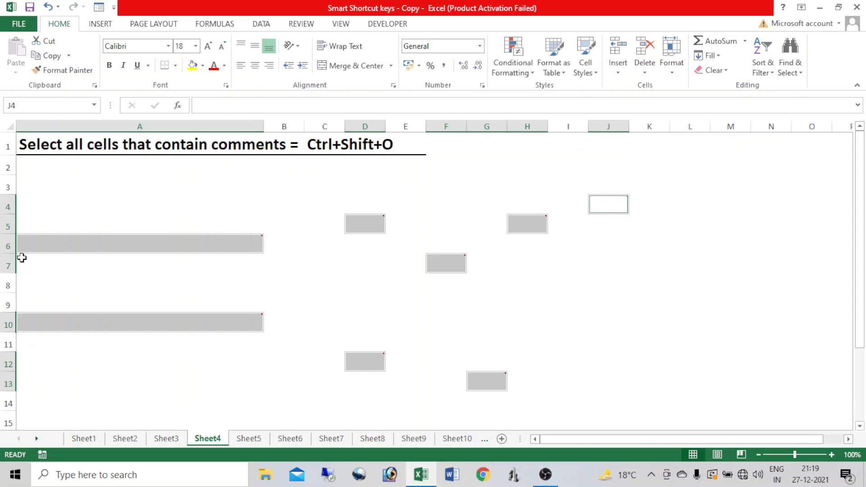
# Delete the entire rows of the selected comment cells
pyautogui.hotkey('ctrl', '-')
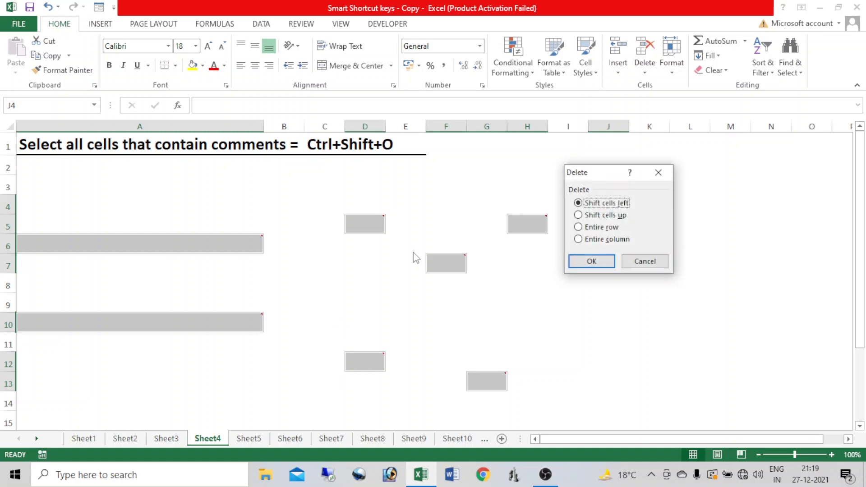
pyautogui.click(581, 215)
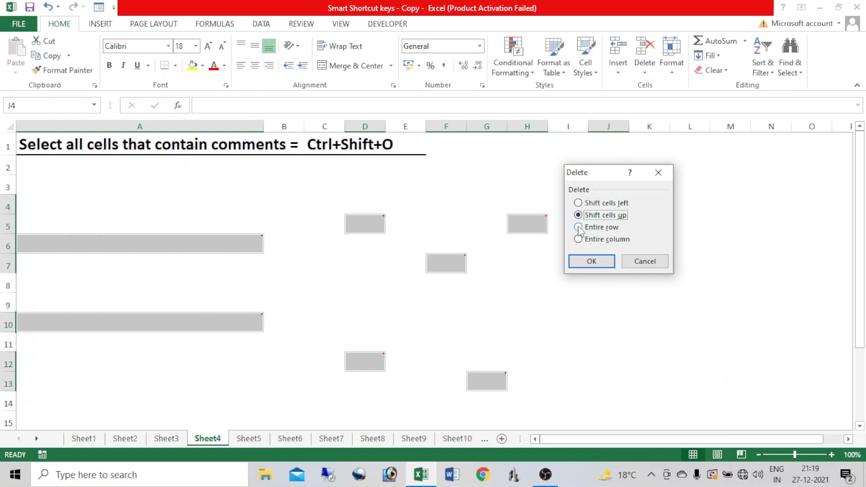
pyautogui.click(579, 227)
pyautogui.click(587, 261)
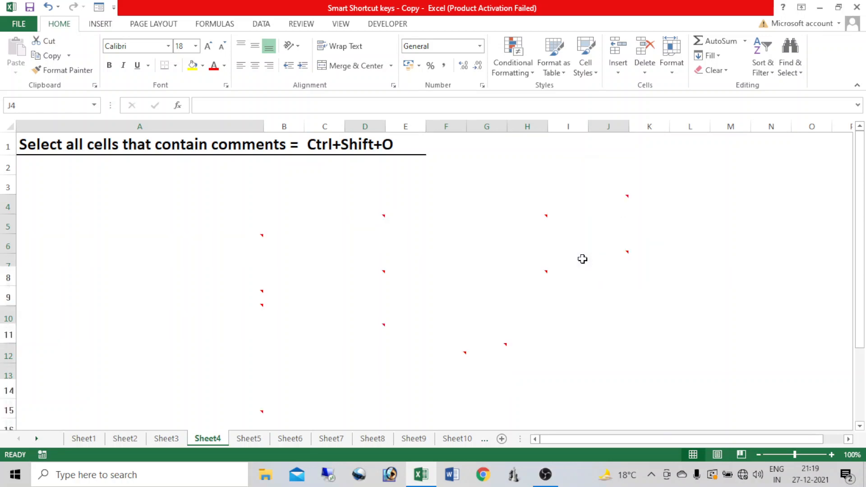
pyautogui.click(582, 258)
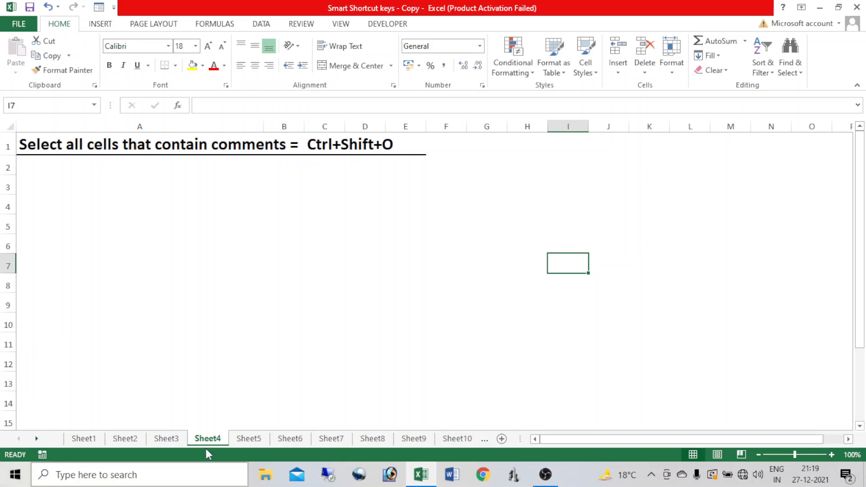
# From cell C9 on Sheet5, move to the next worksheet and back to Sheet5, twice
pyautogui.click(249, 438)
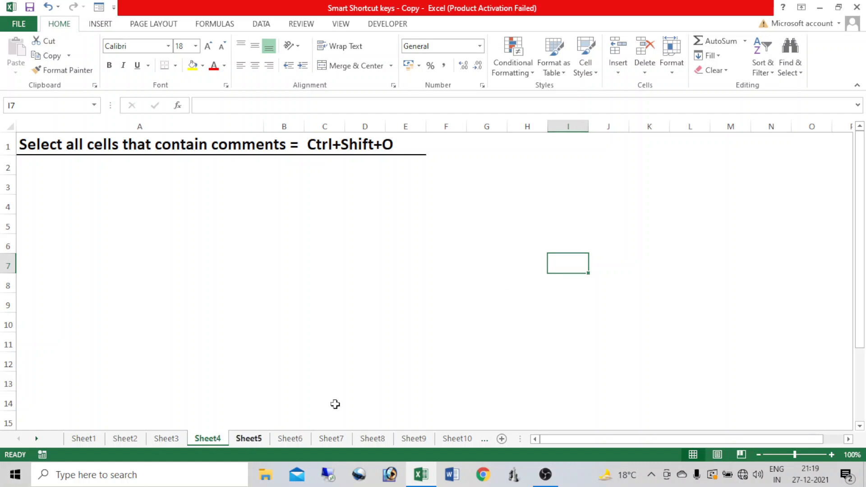
pyautogui.click(429, 299)
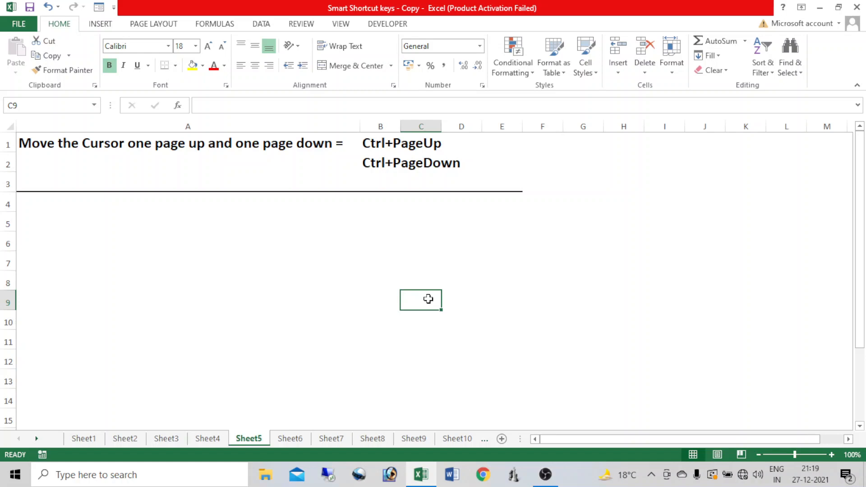
pyautogui.hotkey('ctrl', 'pagedown')
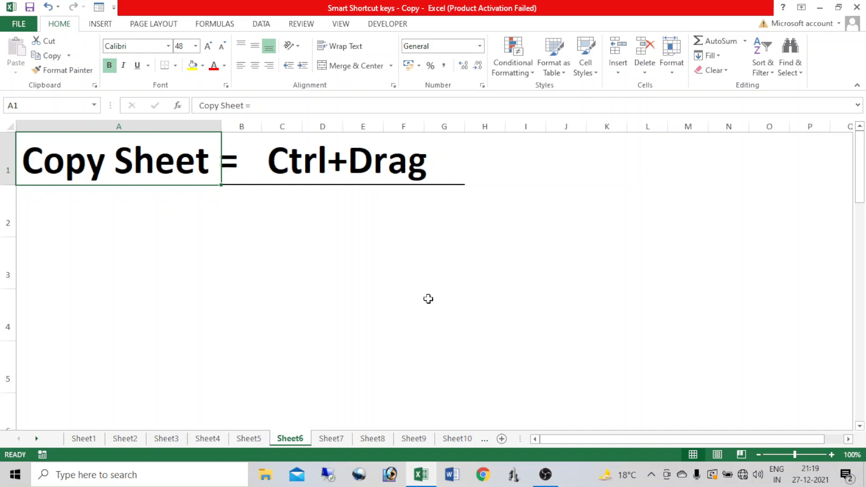
pyautogui.hotkey('ctrl', 'pageup')
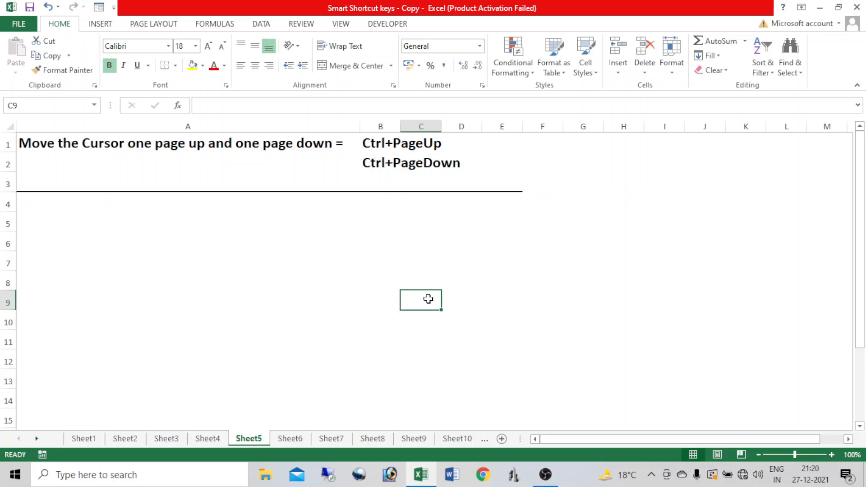
pyautogui.hotkey('ctrl', 'pagedown')
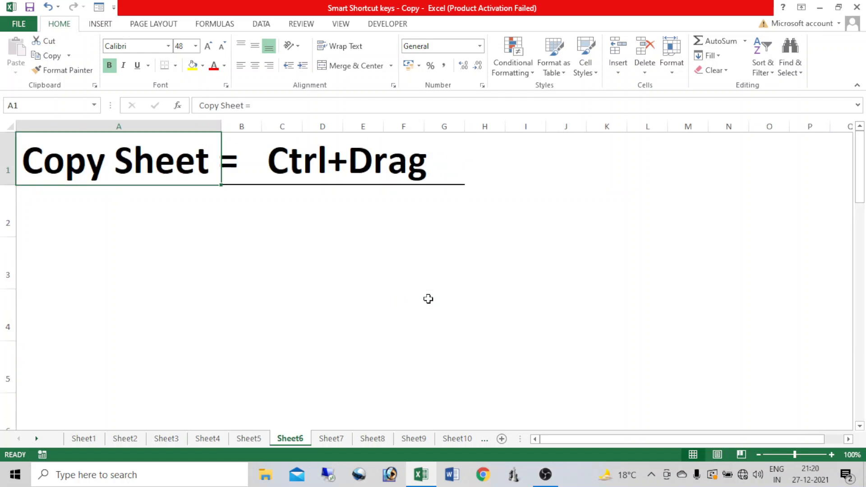
pyautogui.hotkey('ctrl', 'pageup')
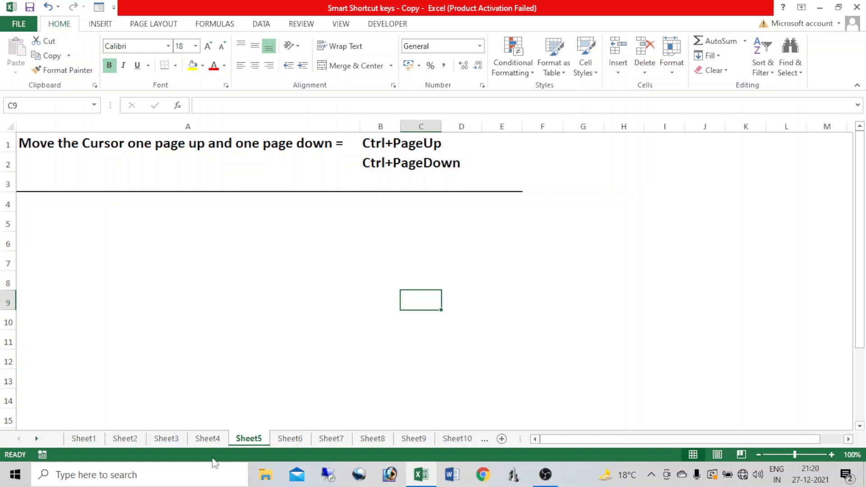
# Create a copy of Sheet6 and place it directly before Sheet5
pyautogui.click(290, 438)
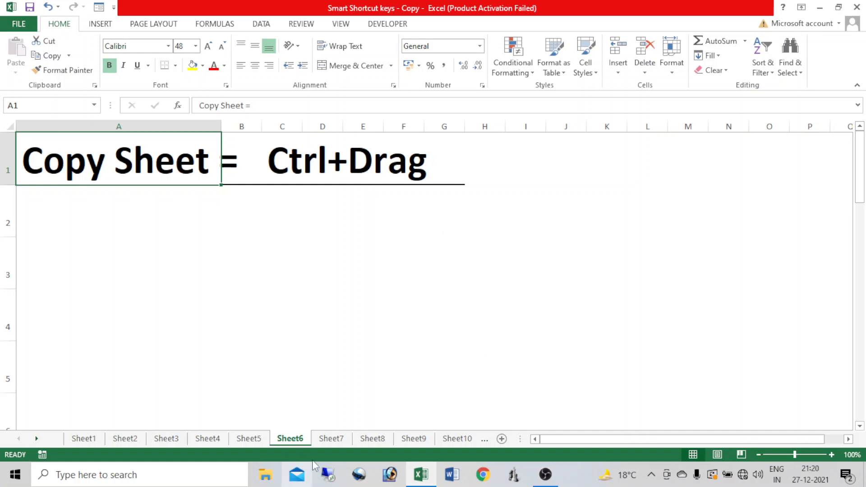
pyautogui.rightClick(293, 443)
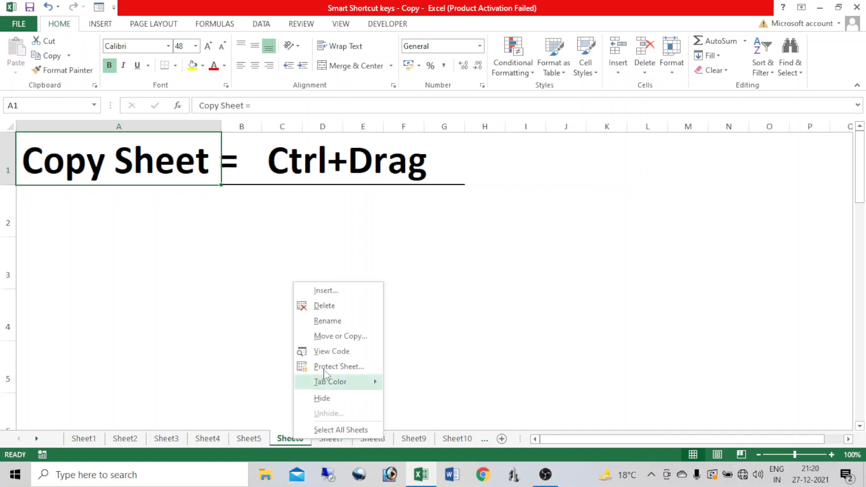
pyautogui.click(489, 344)
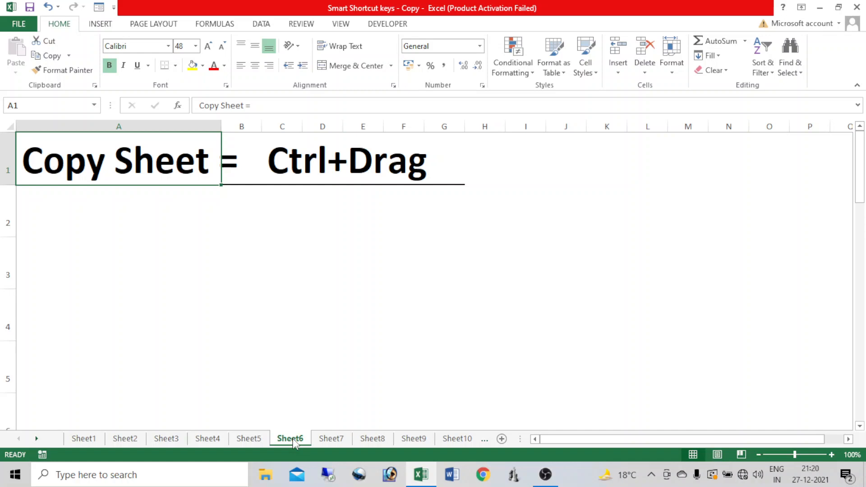
pyautogui.moveTo(293, 444); pyautogui.dragTo(235, 444)
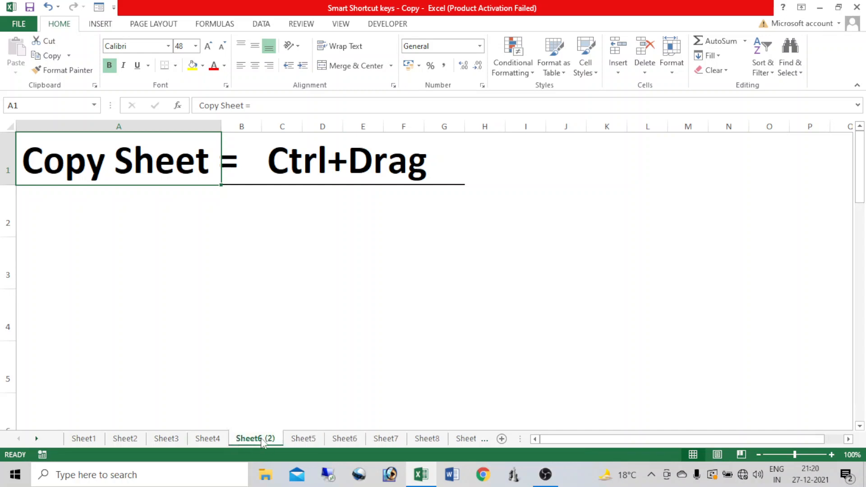
# Go to Sheet7, switch to the open OBS window and return to the Excel workbook
pyautogui.click(341, 440)
pyautogui.click(386, 440)
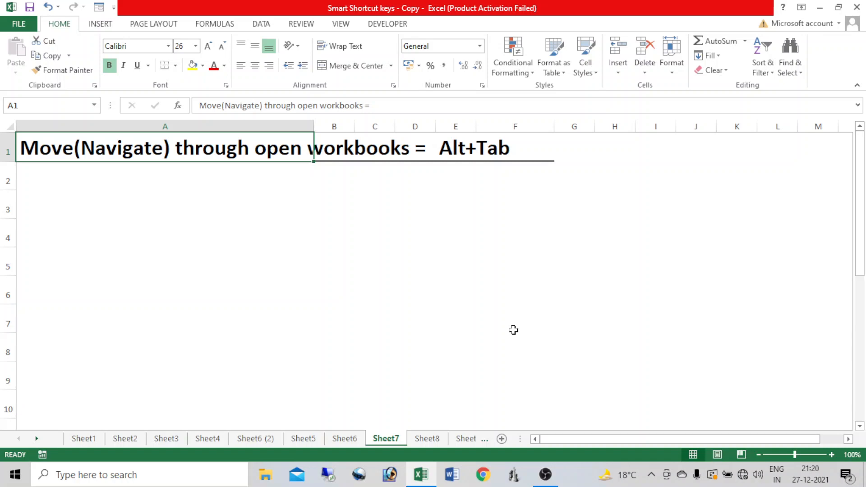
pyautogui.hotkey('alt', 'Tab')
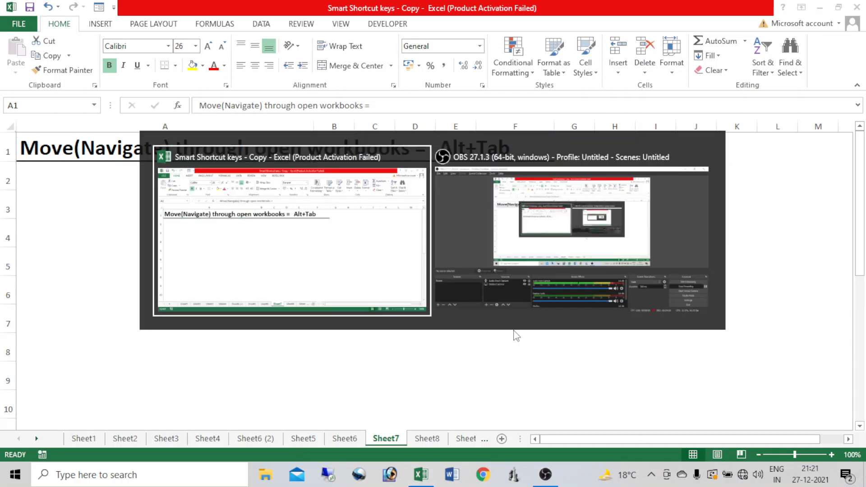
pyautogui.hotkey('alt', 'Tab')
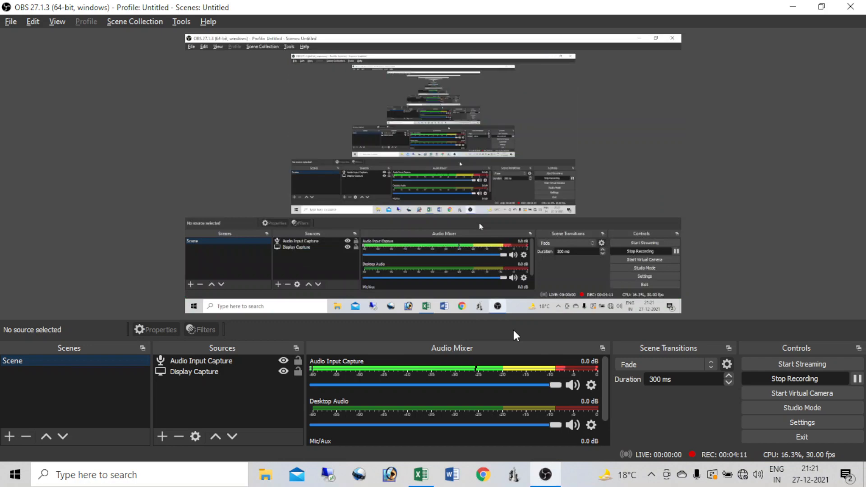
pyautogui.hotkey('alt', 'Tab')
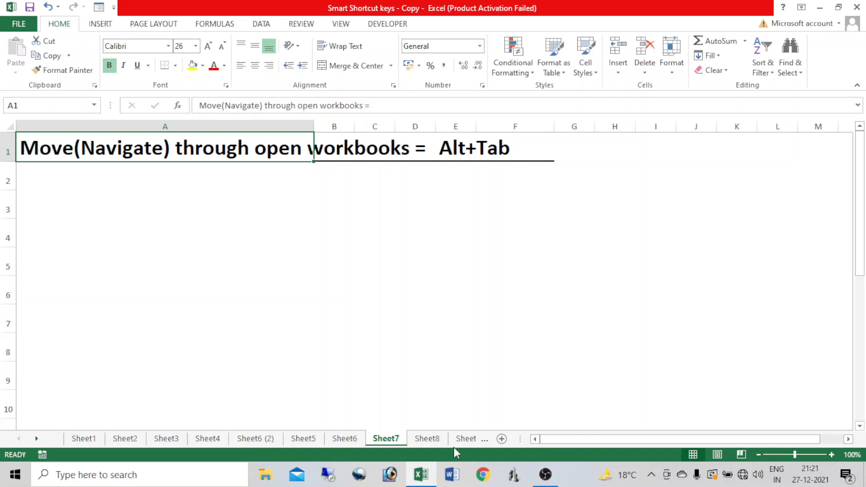
# On Sheet8, select the whole marks table C3:J14 and cycle the active cell repeatedly through the corners of the selection
pyautogui.click(426, 439)
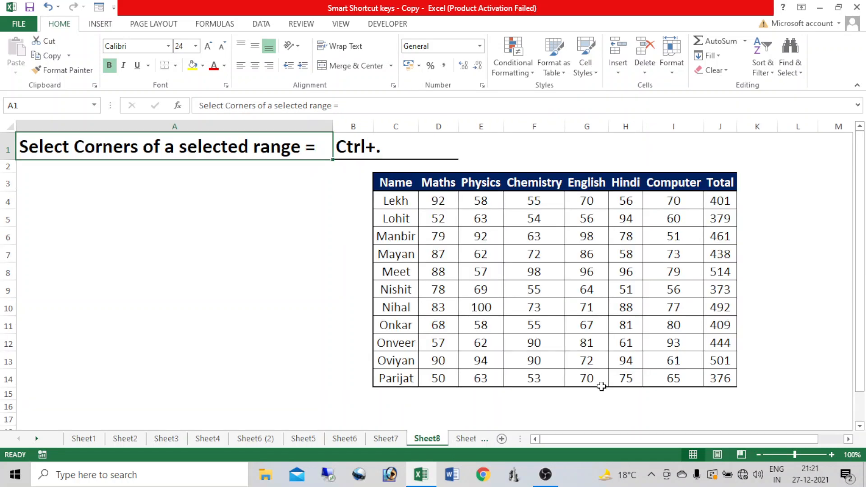
pyautogui.click(532, 266)
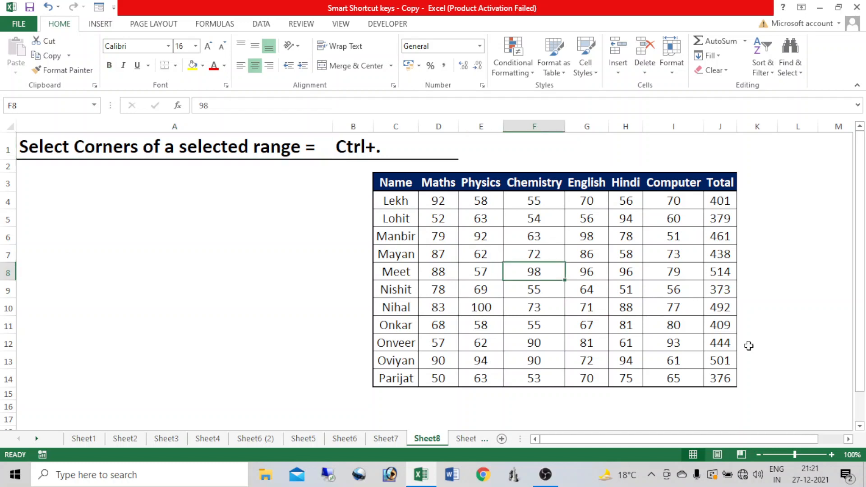
pyautogui.hotkey('ctrl', 'a')
pyautogui.hotkey('ctrl', '.')
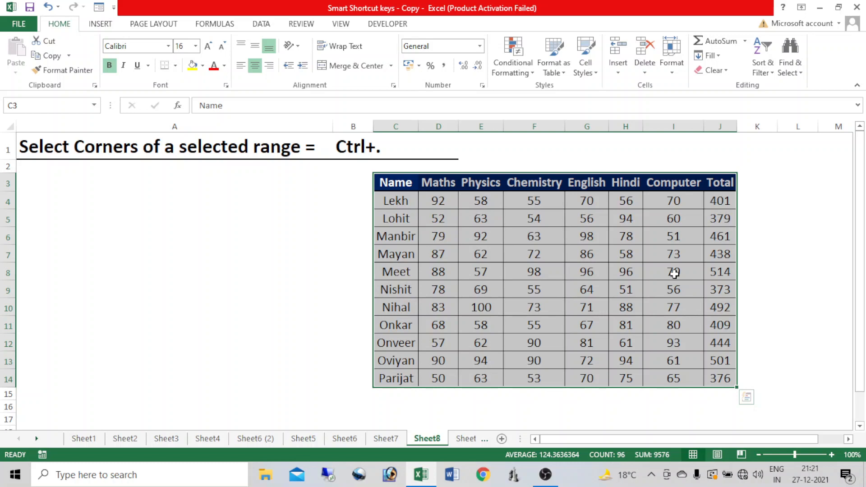
pyautogui.hotkey('ctrl', '.')
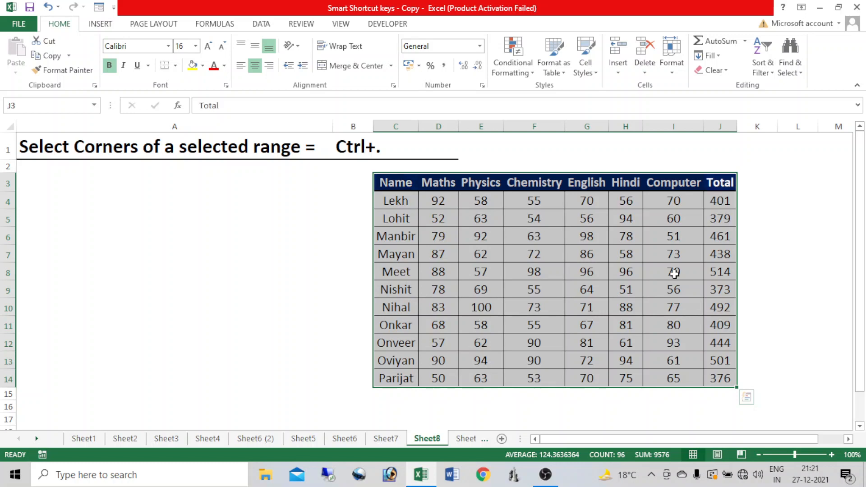
pyautogui.hotkey('ctrl', '.')
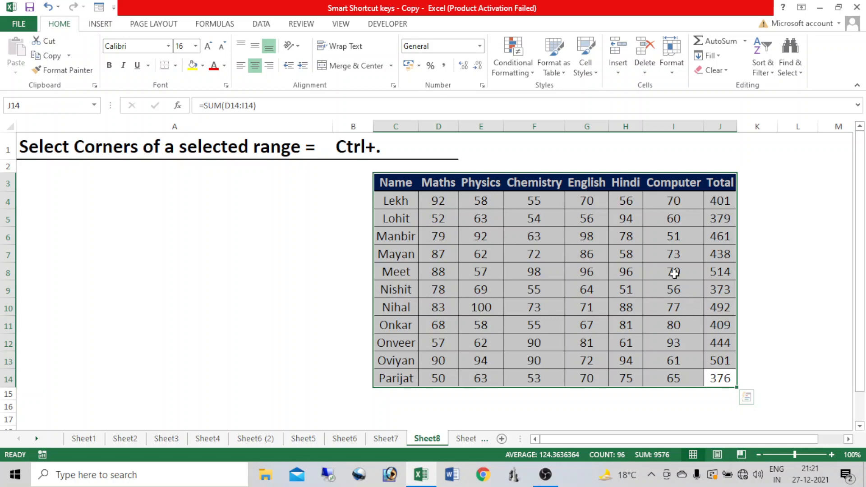
pyautogui.hotkey('ctrl', '.')
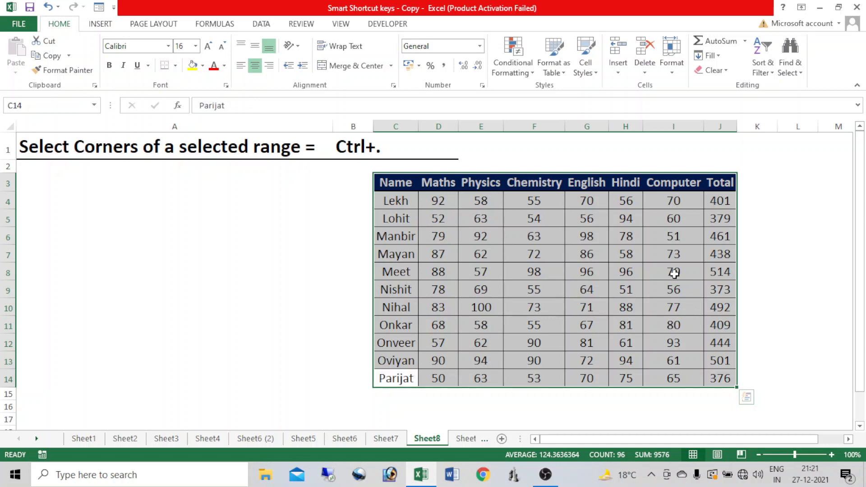
pyautogui.hotkey('ctrl', '.')
pyautogui.hotkey('ctrl', '.')
pyautogui.hotkey('ctrl', '.')
pyautogui.hotkey('ctrl', '.')
pyautogui.hotkey('ctrl', '.')
pyautogui.hotkey('ctrl', '.')
pyautogui.hotkey('ctrl', '.')
pyautogui.hotkey('ctrl', '.')
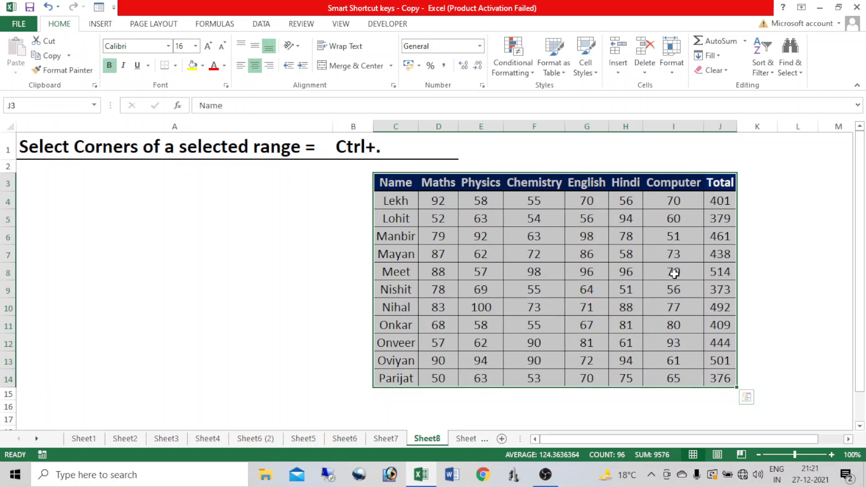
pyautogui.hotkey('ctrl', '.')
pyautogui.hotkey('ctrl', '.')
pyautogui.hotkey('ctrl', '.')
pyautogui.hotkey('ctrl', '.')
pyautogui.hotkey('ctrl', '.')
pyautogui.hotkey('ctrl', '.')
pyautogui.hotkey('ctrl', '.')
pyautogui.hotkey('ctrl', '.')
pyautogui.hotkey('ctrl', '.')
pyautogui.hotkey('ctrl', '.')
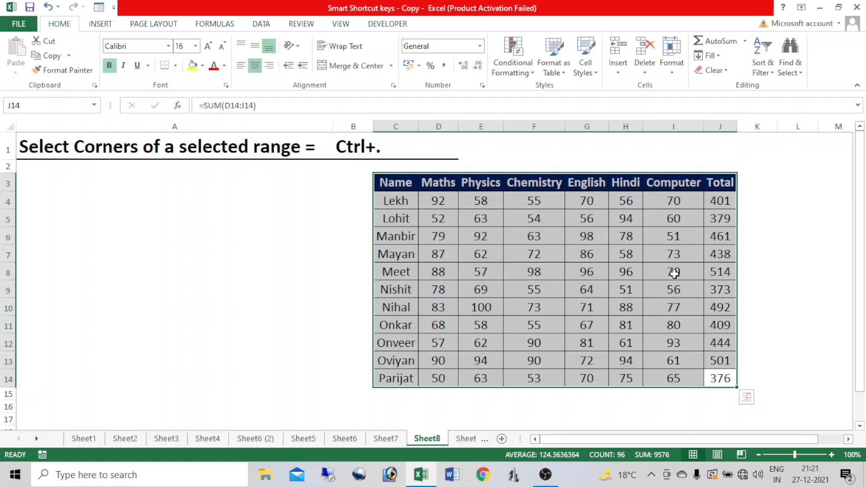
pyautogui.hotkey('ctrl', '.')
pyautogui.hotkey('ctrl', '.')
pyautogui.hotkey('ctrl', '.')
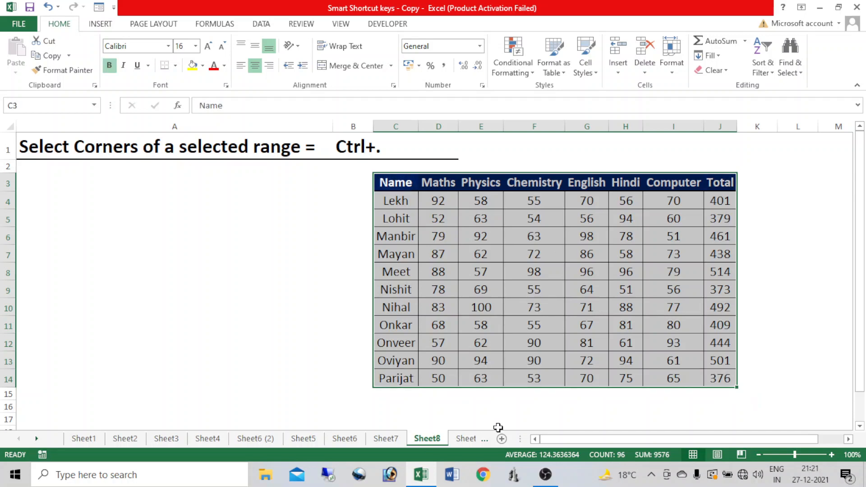
# Go to Sheet9 and select cell G8 inside the marks range
pyautogui.click(469, 443)
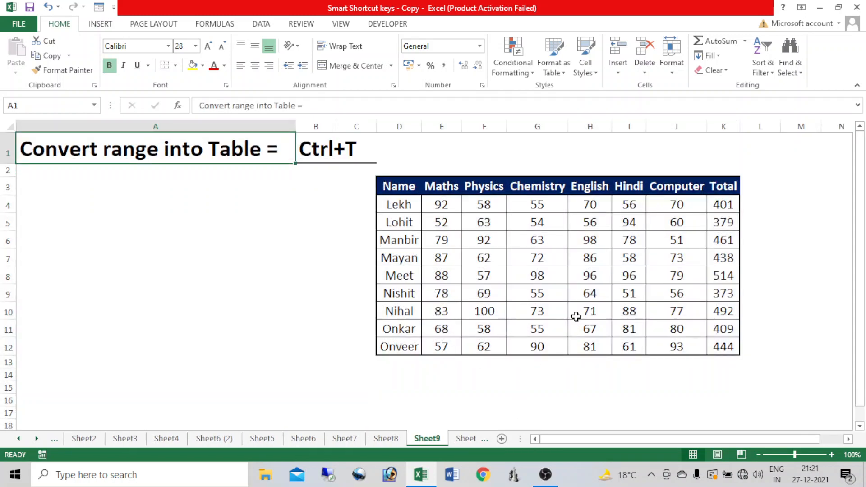
pyautogui.click(551, 269)
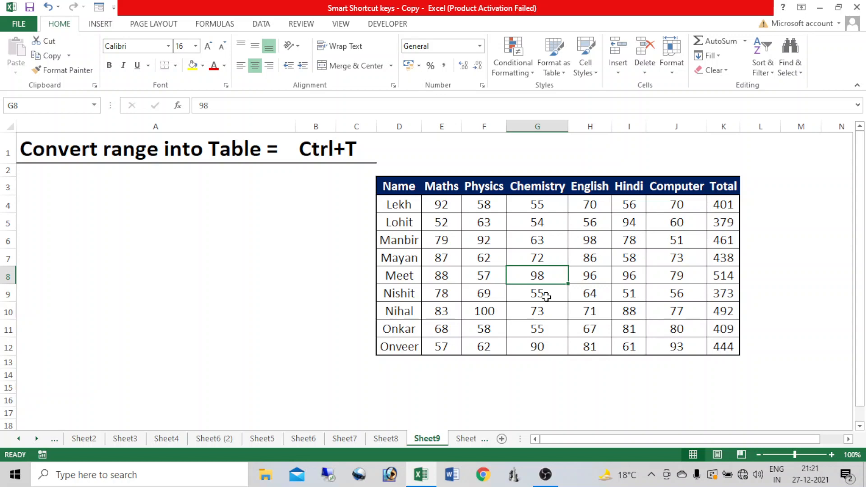
# Try adding a student name in D13 and the value 4 in L3 beside the unconverted range, and undo both entries
pyautogui.click(395, 361)
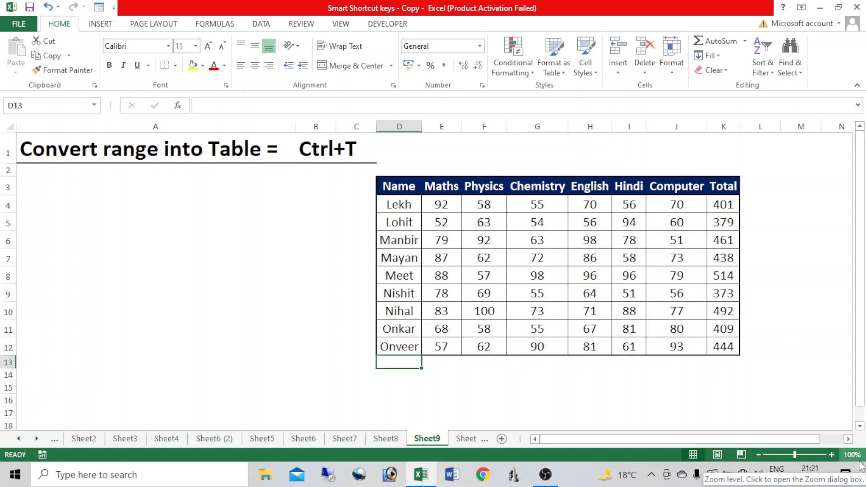
pyautogui.write('amar')
pyautogui.press('Tab')
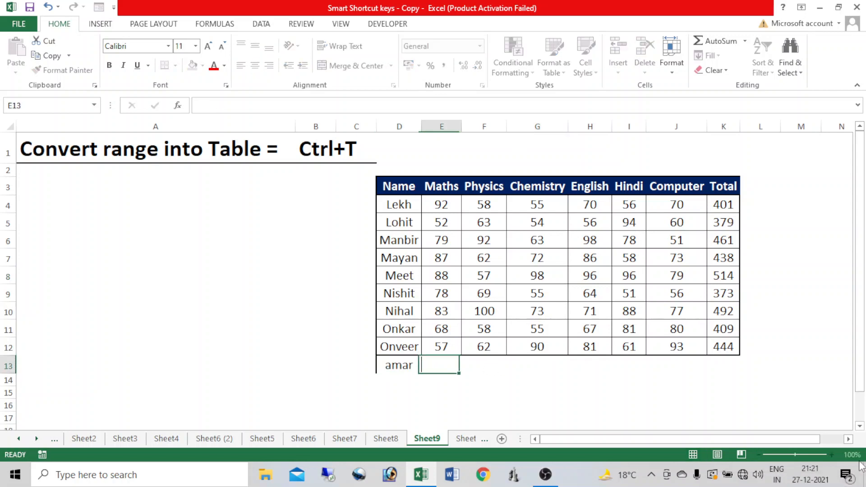
pyautogui.click(752, 190)
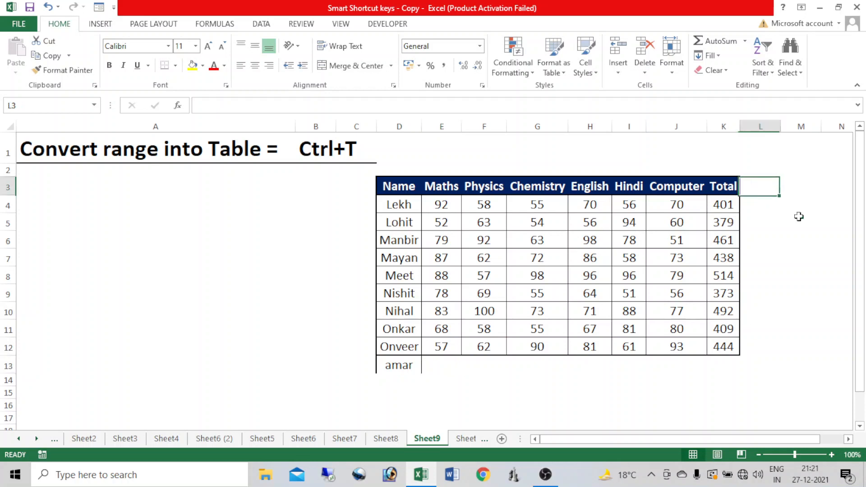
pyautogui.write('4')
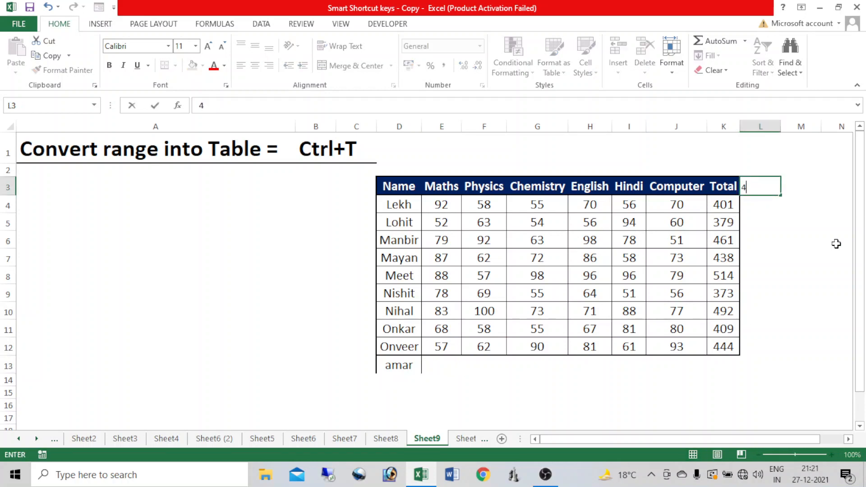
pyautogui.press('Return')
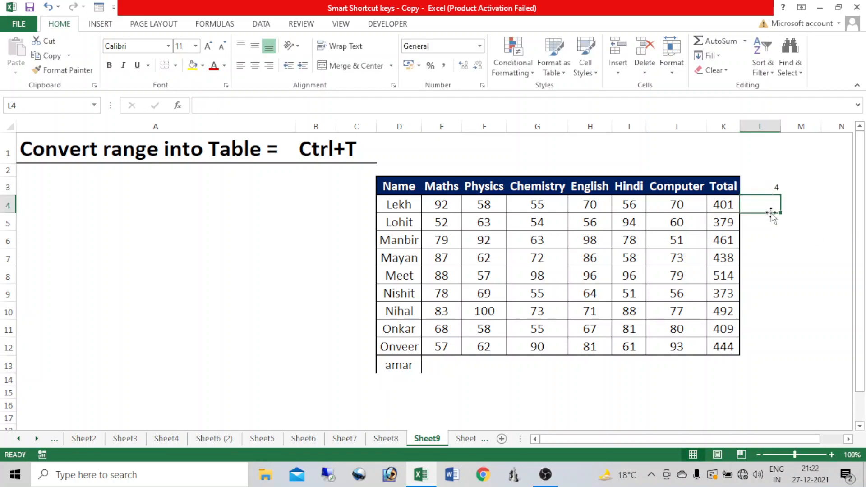
pyautogui.hotkey('ctrl', 'z')
pyautogui.hotkey('ctrl', 'z')
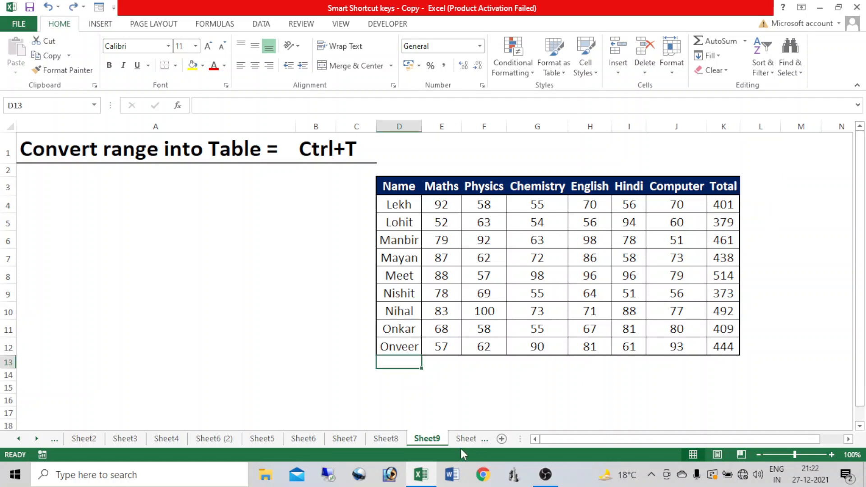
# Convert the marks range D3:K12 on Sheet9 into a table with headers
pyautogui.click(462, 346)
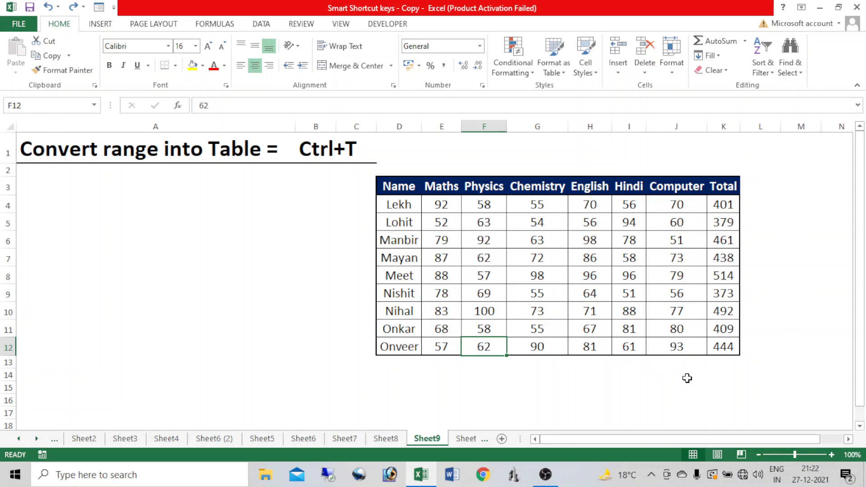
pyautogui.click(544, 271)
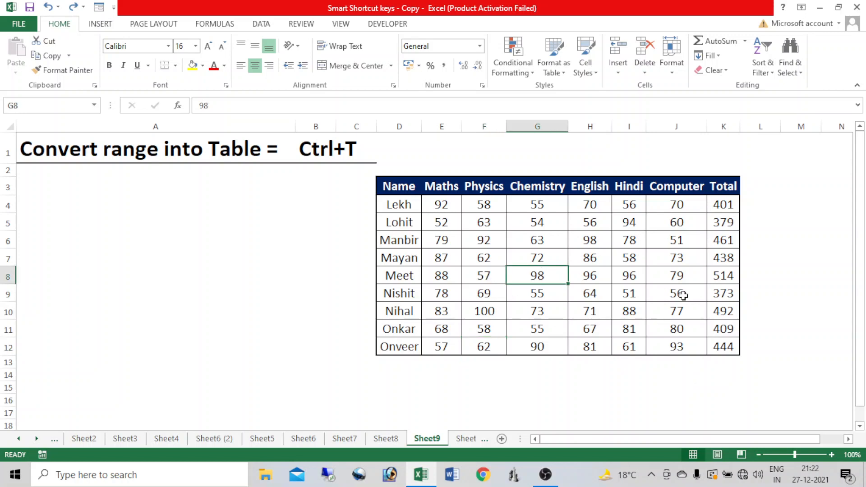
pyautogui.hotkey('ctrl', 't')
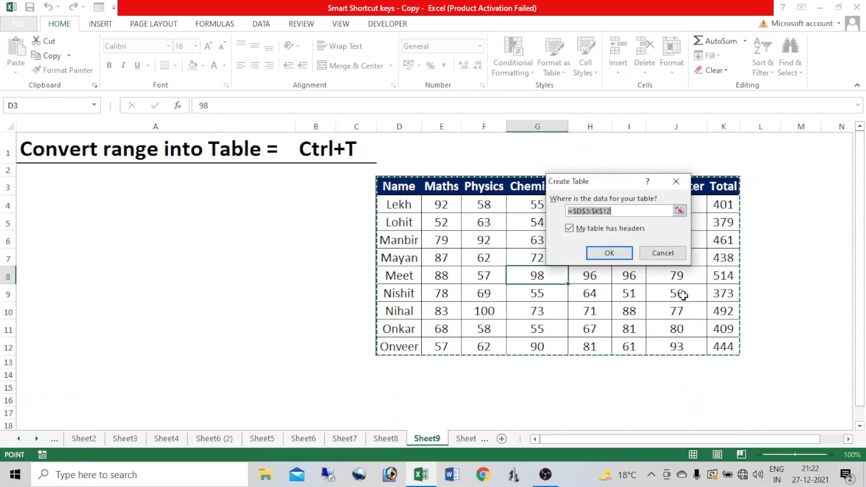
pyautogui.click(609, 253)
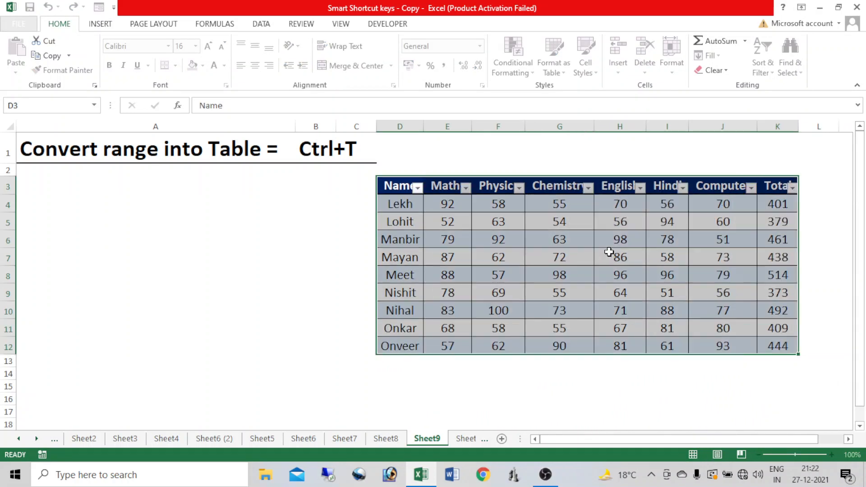
# Extend the marks table with a new row by entering a student's name in D13 and a new column headed "t" in L3
pyautogui.click(403, 364)
pyautogui.write('amar')
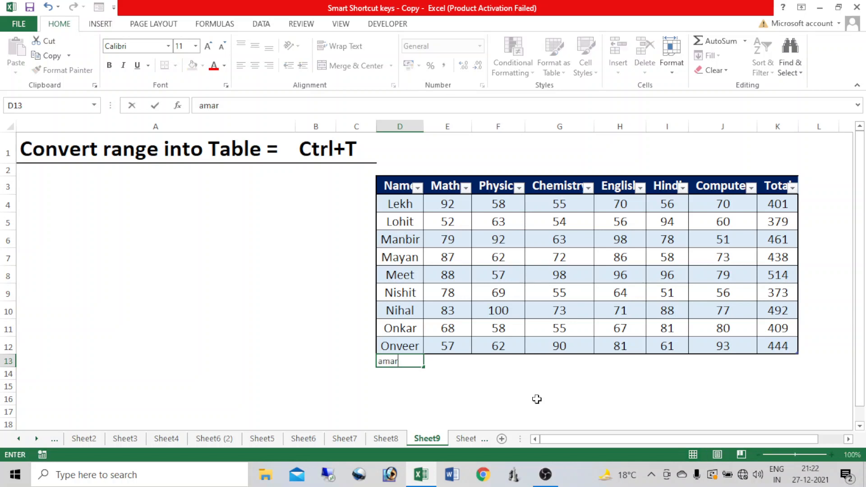
pyautogui.press('Tab')
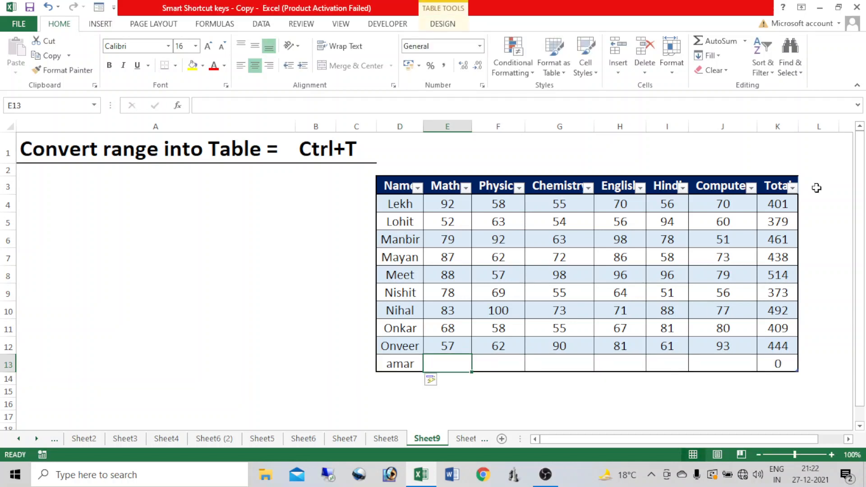
pyautogui.click(819, 185)
pyautogui.write('t')
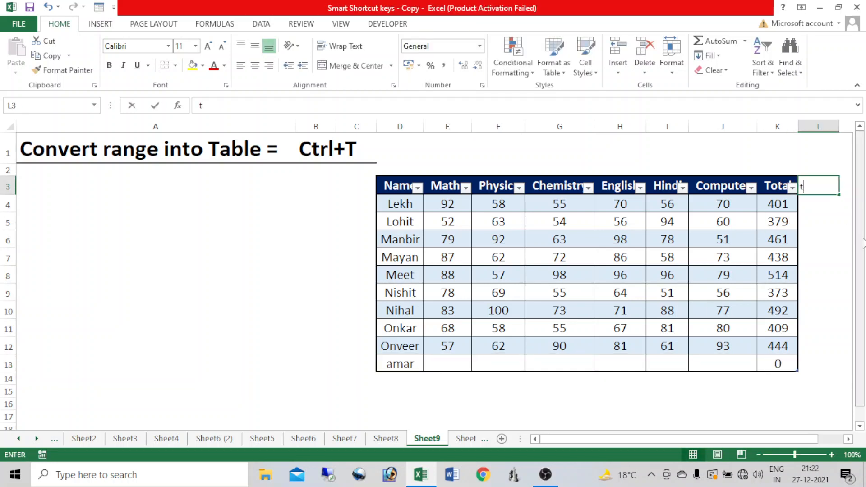
pyautogui.press('Return')
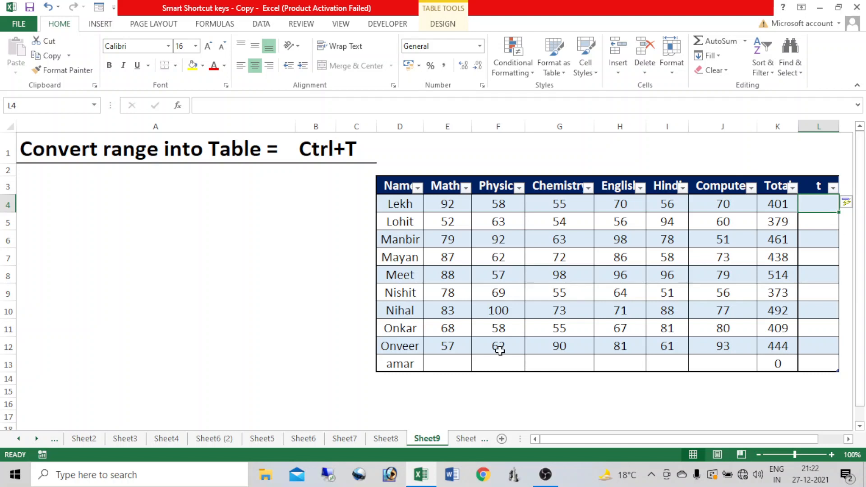
# On Sheet10, insert a comment in cell D6 reading "shivam education world"
pyautogui.click(466, 440)
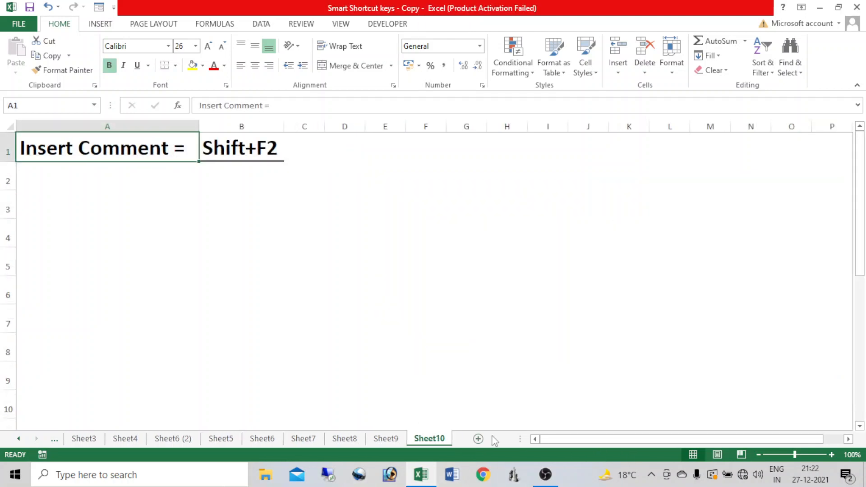
pyautogui.click(359, 283)
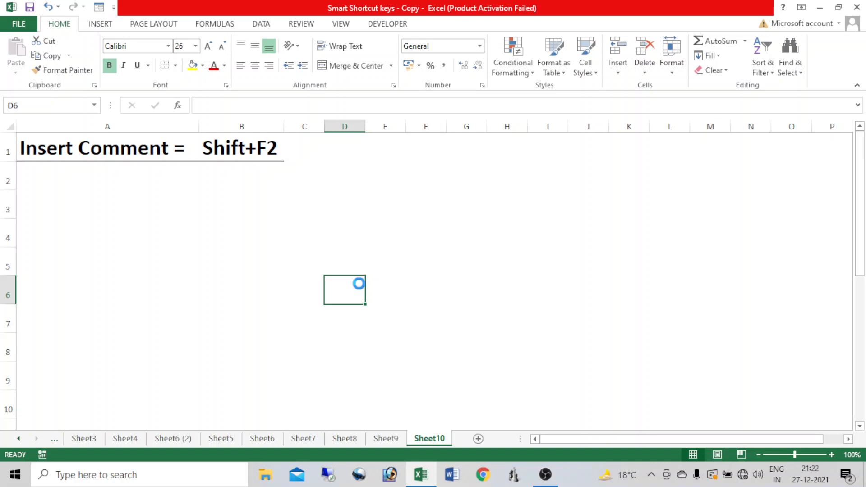
pyautogui.hotkey('shift', 'F2')
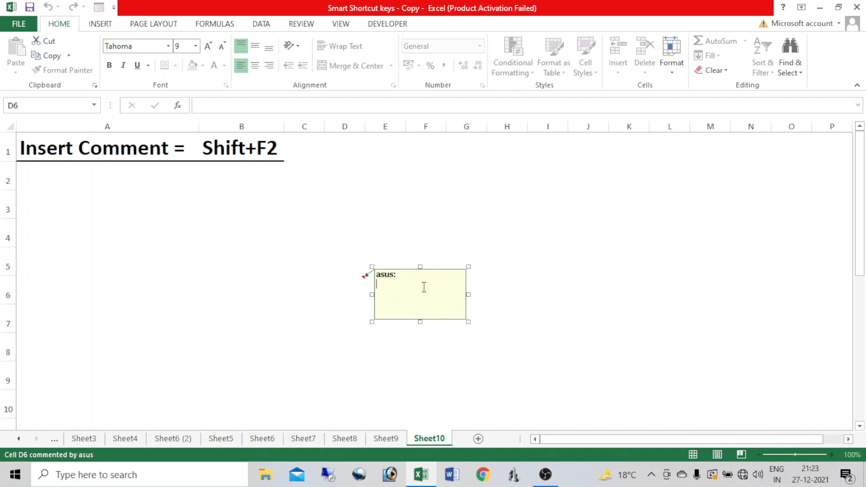
pyautogui.write('shivam education world')
pyautogui.click(258, 227)
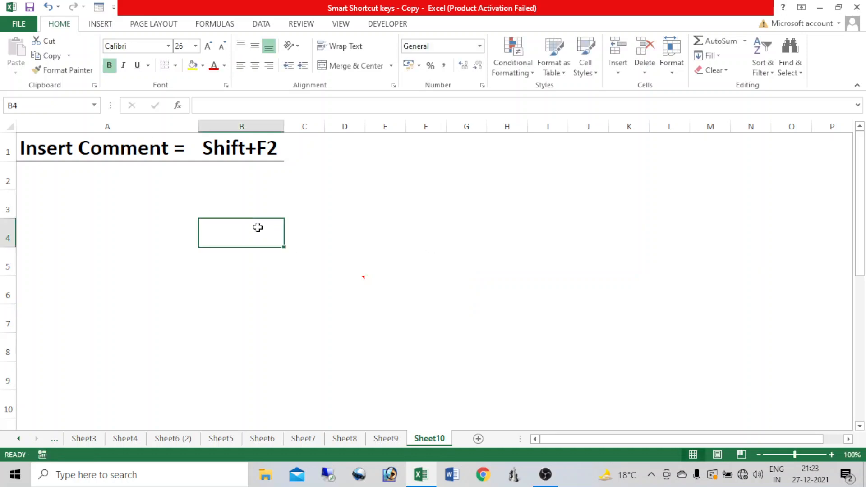
# Insert comments without any added text in cells B4 and G4 of Sheet10
pyautogui.rightClick(257, 233)
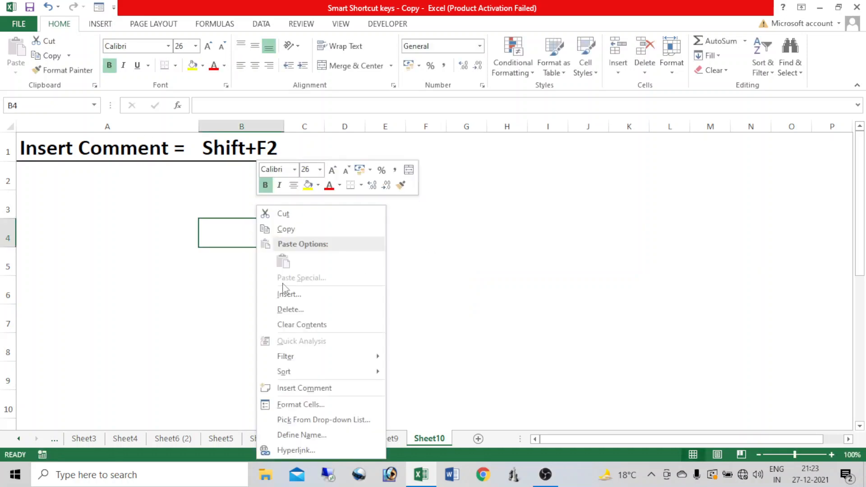
pyautogui.click(311, 389)
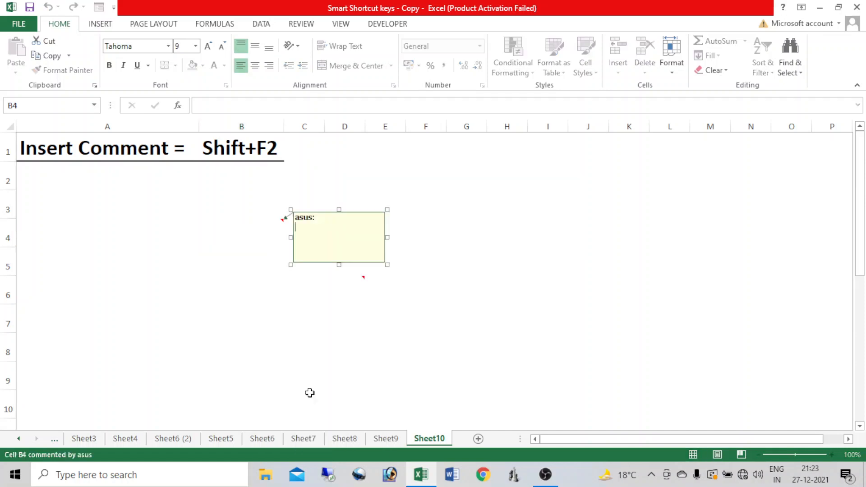
pyautogui.click(462, 239)
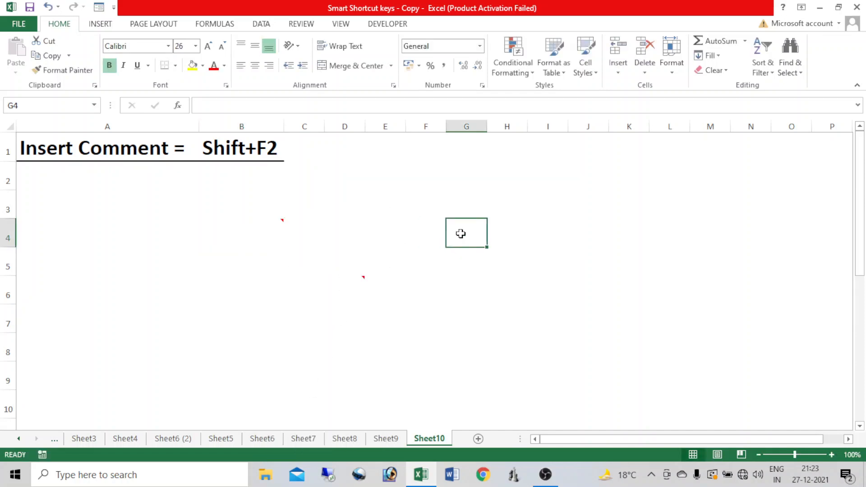
pyautogui.hotkey('shift', 'F2')
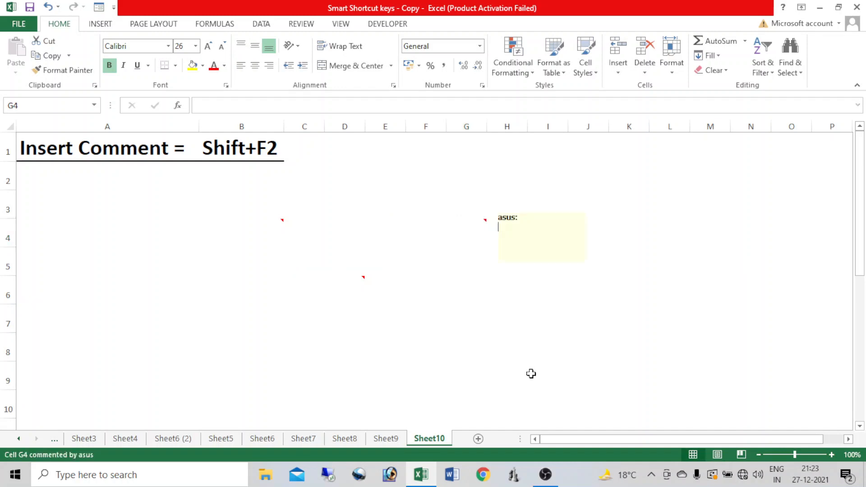